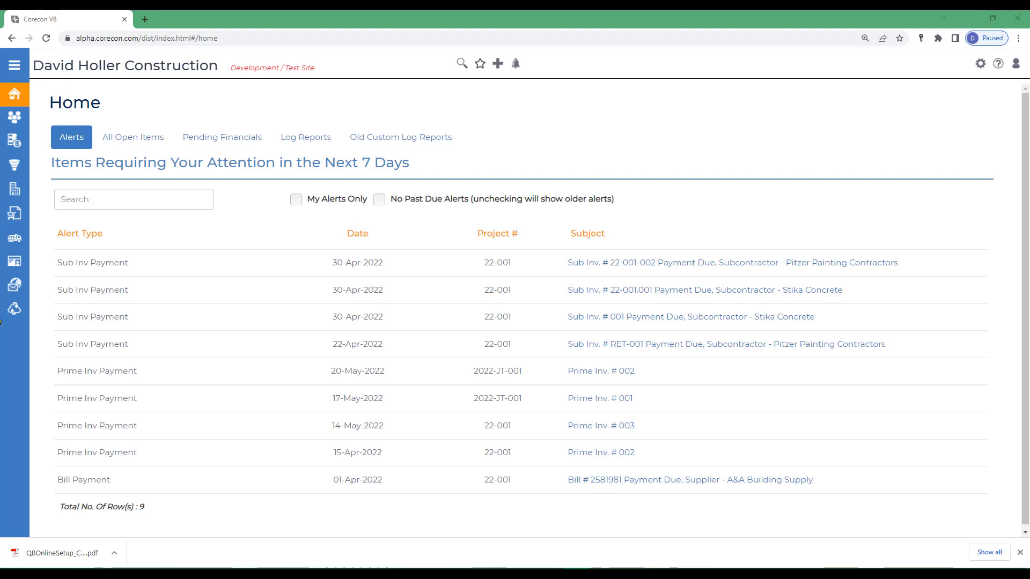
- Open an employee from the 35 Active Employees and view their 1.0 ST, 1.5 OT and 2.0 DT rates
click(25, 270)
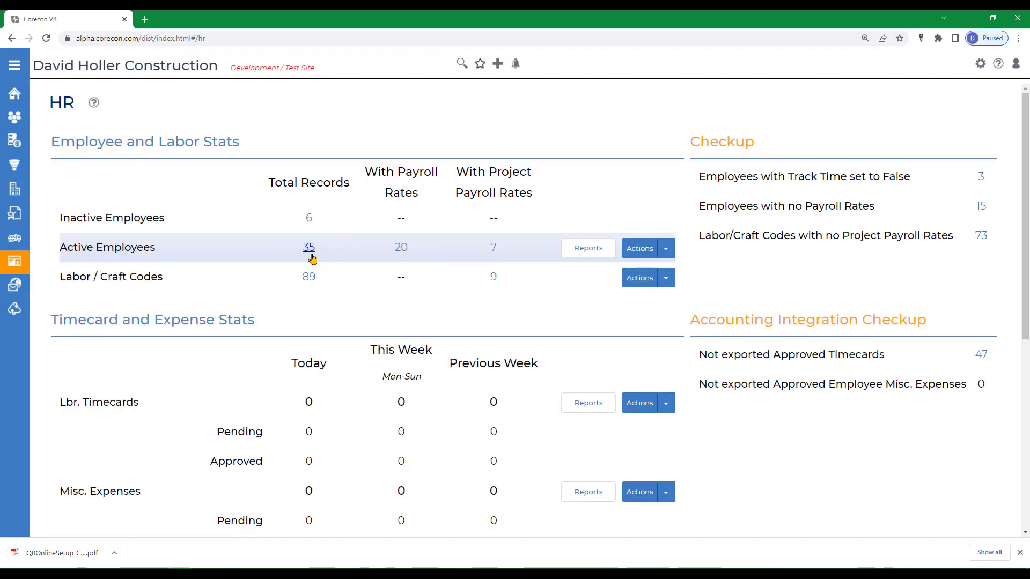
click(310, 253)
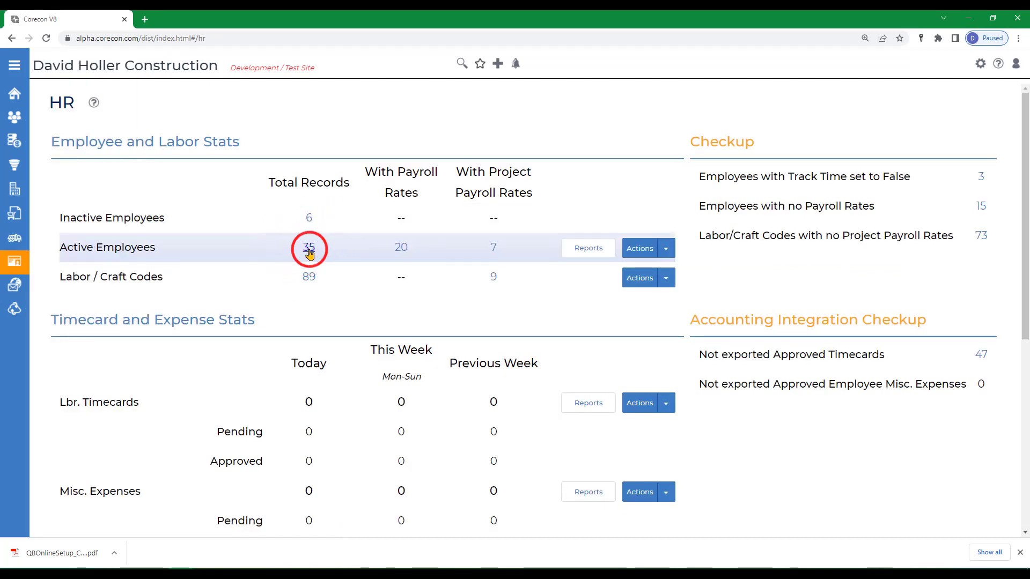
click(81, 377)
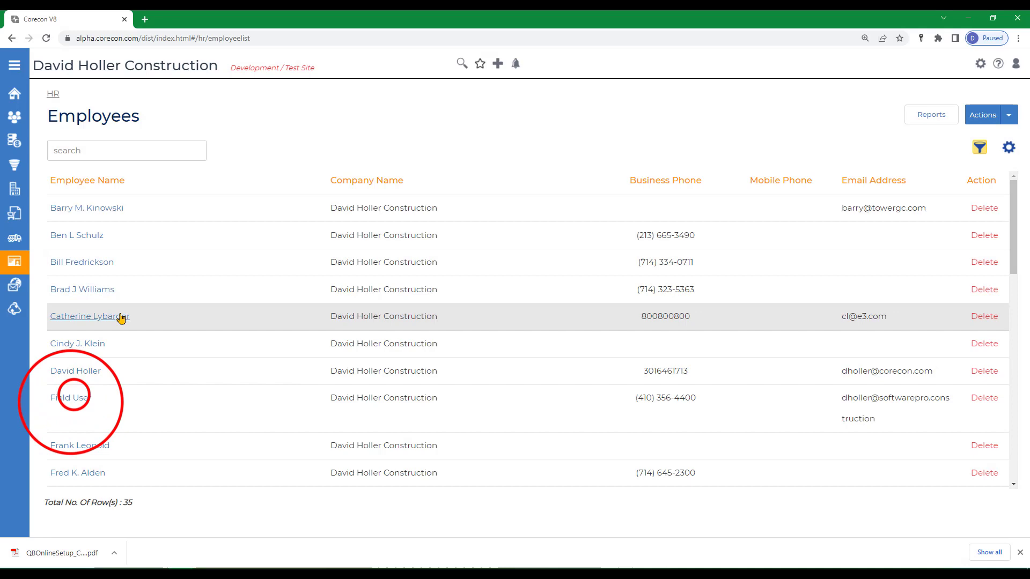
scroll(86, 365, down, 3)
click(70, 400)
scroll(269, 385, down, 9)
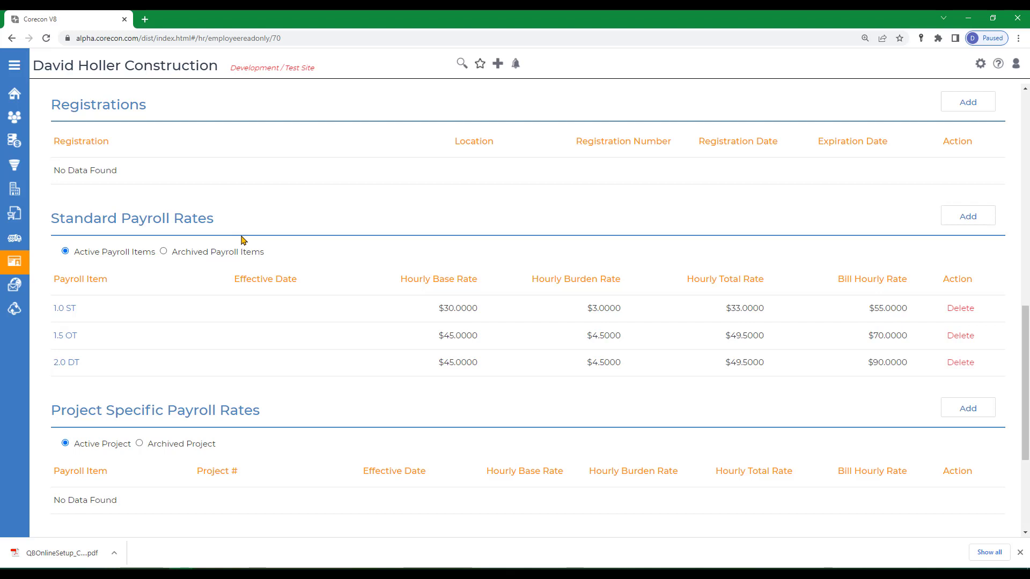
- Find project 22-001 Memorial Library and open its Procurement bills list
mouse_move(14, 214)
click(29, 194)
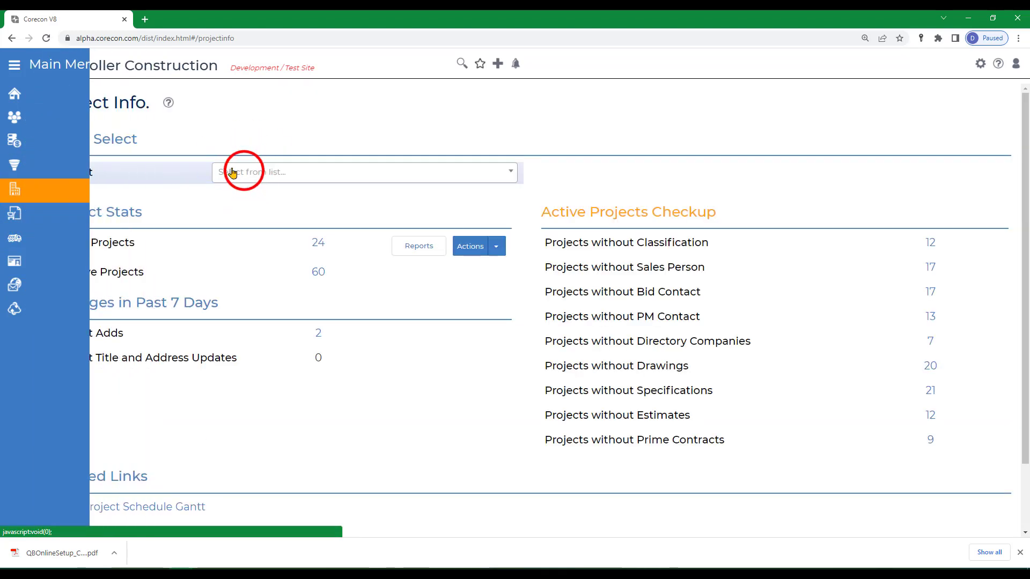
click(244, 171)
text(17)
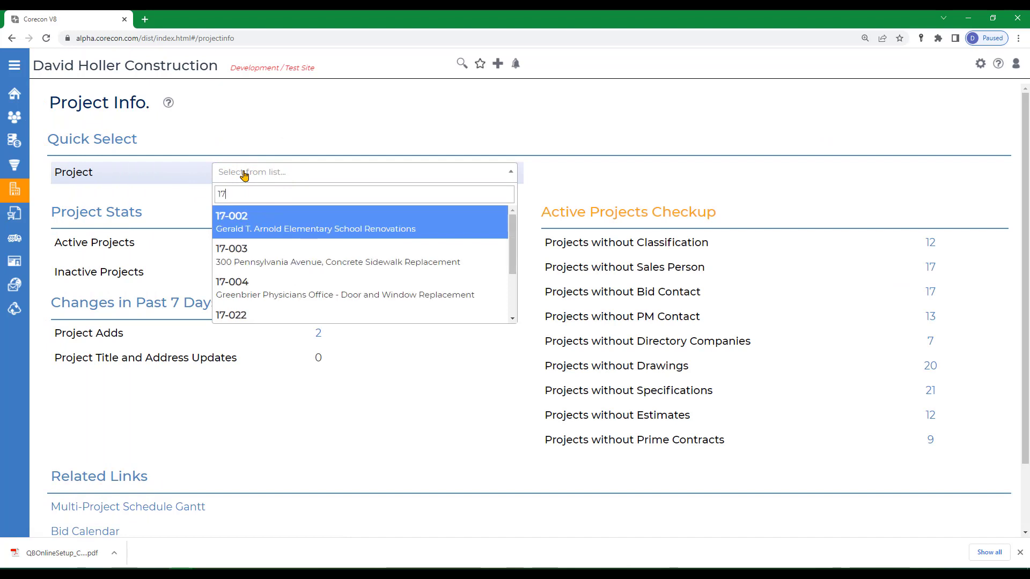
key(BackSpace)
key(BackSpace)
text(22)
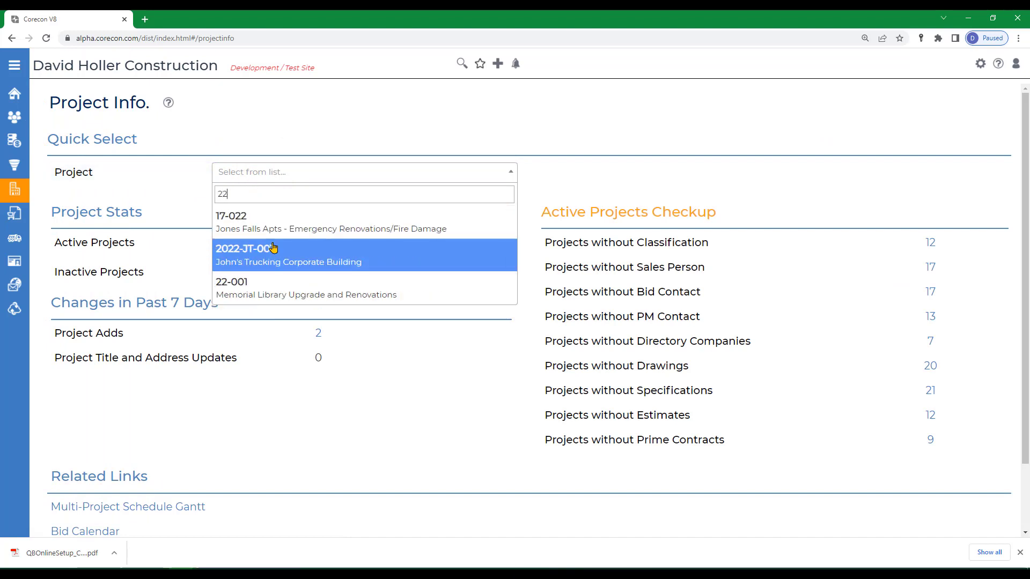
click(248, 292)
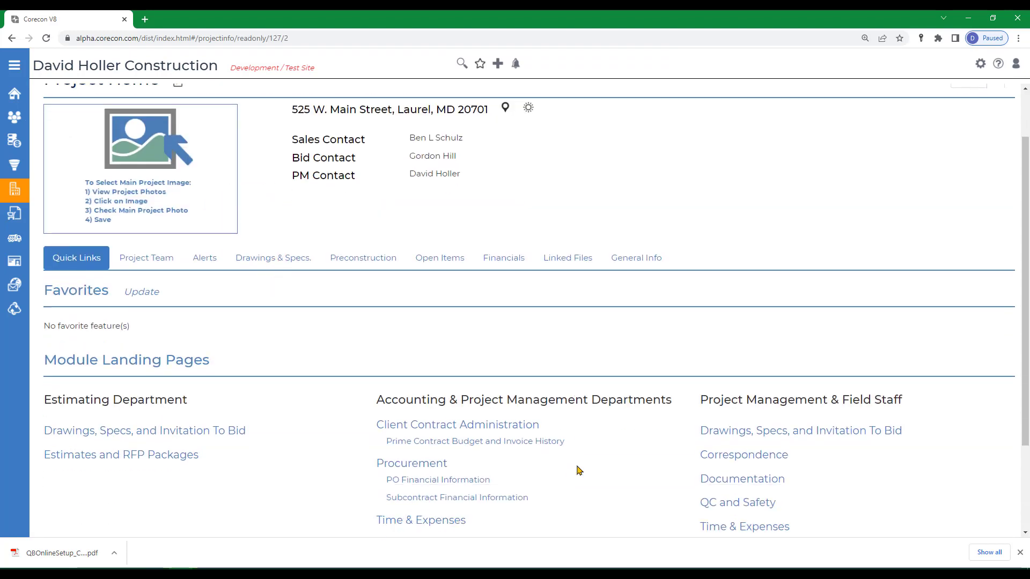
scroll(537, 429, down, 2)
click(397, 343)
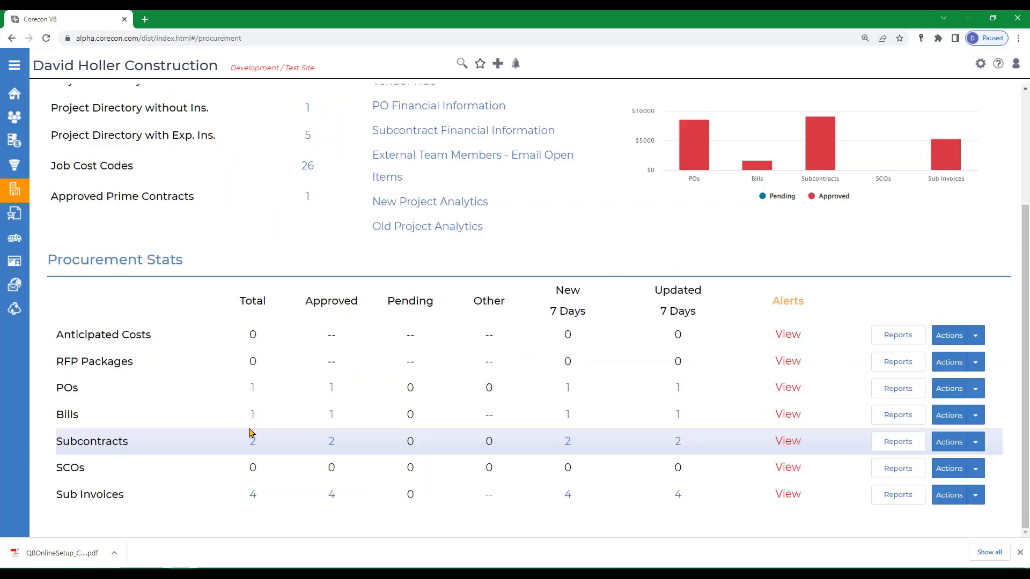
click(252, 414)
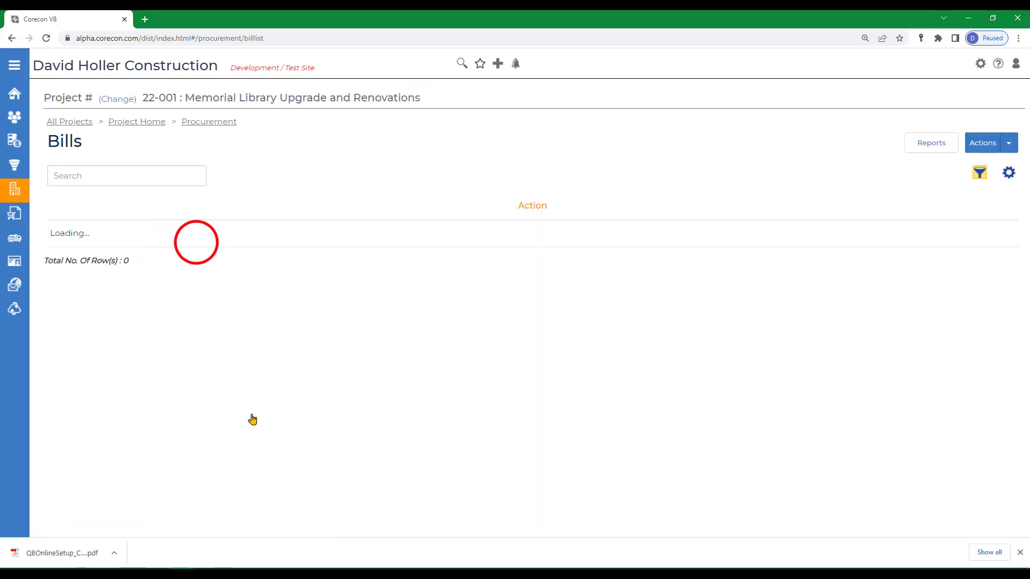
- Edit bill 181684, browse the Bill Type options, and exit leaving it AP Supplier Invoice
click(195, 241)
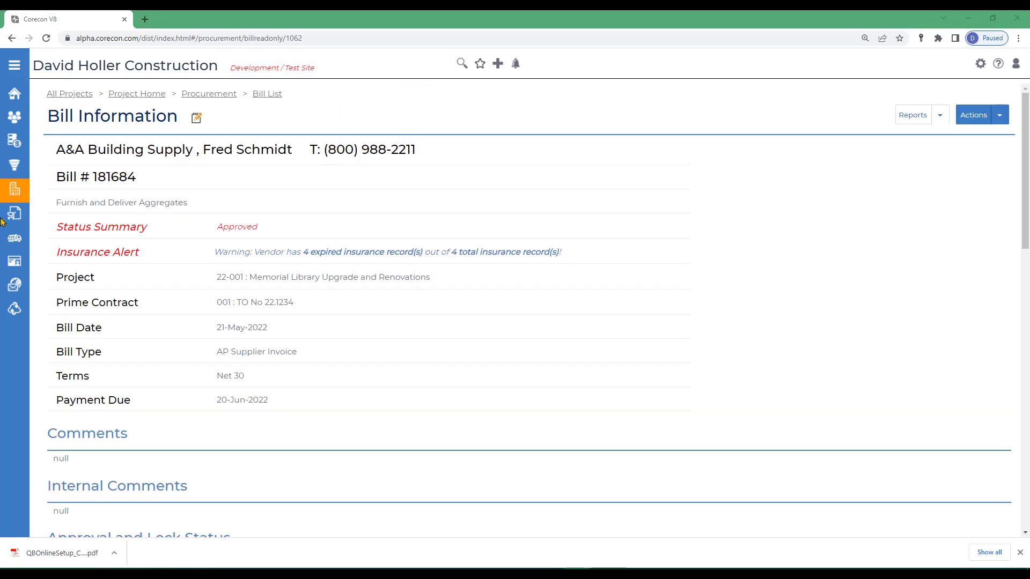
click(197, 118)
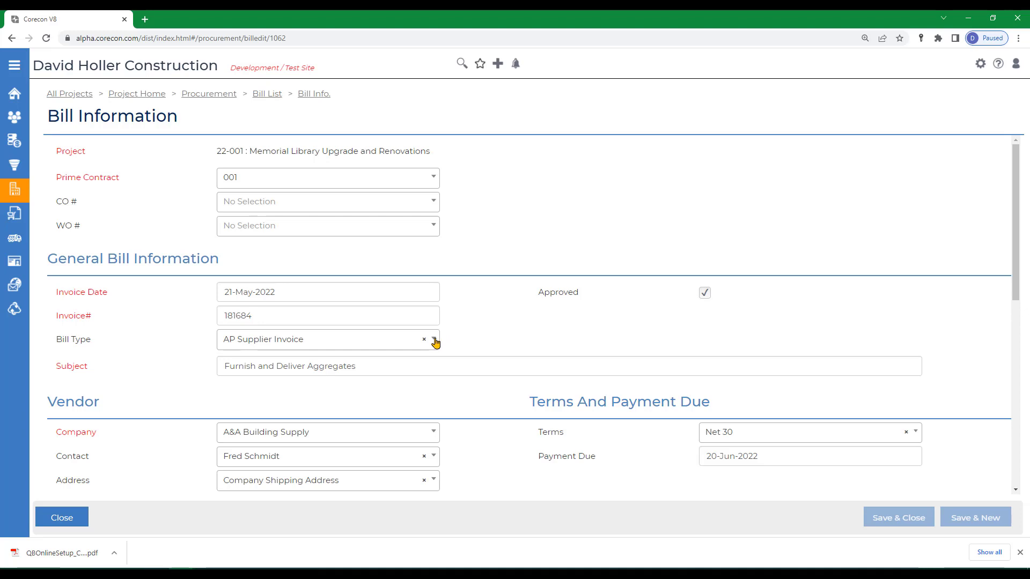
click(433, 346)
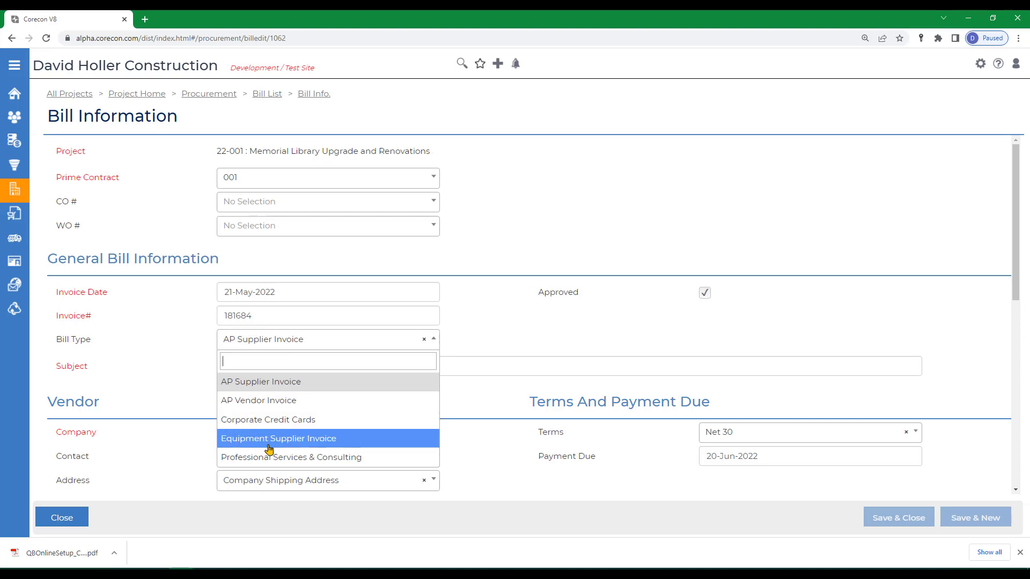
click(273, 403)
click(255, 420)
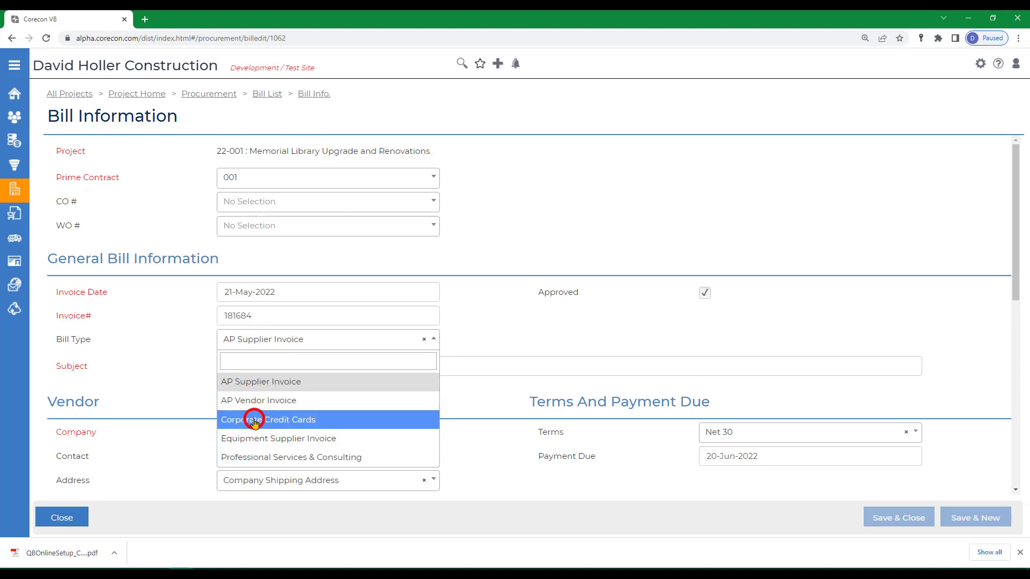
click(898, 518)
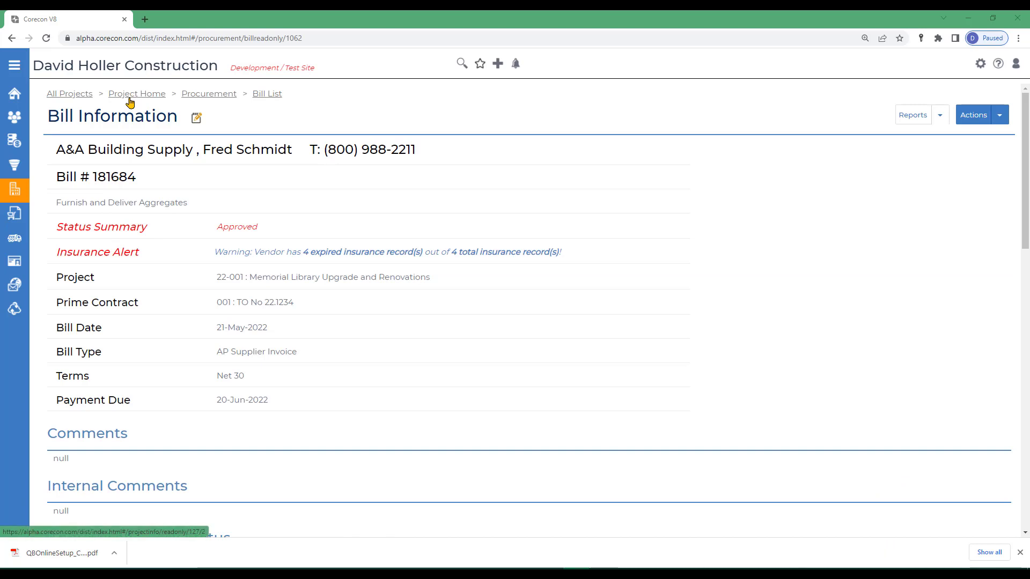
- Go from the project to the HR section and start a new miscellaneous expense
click(131, 99)
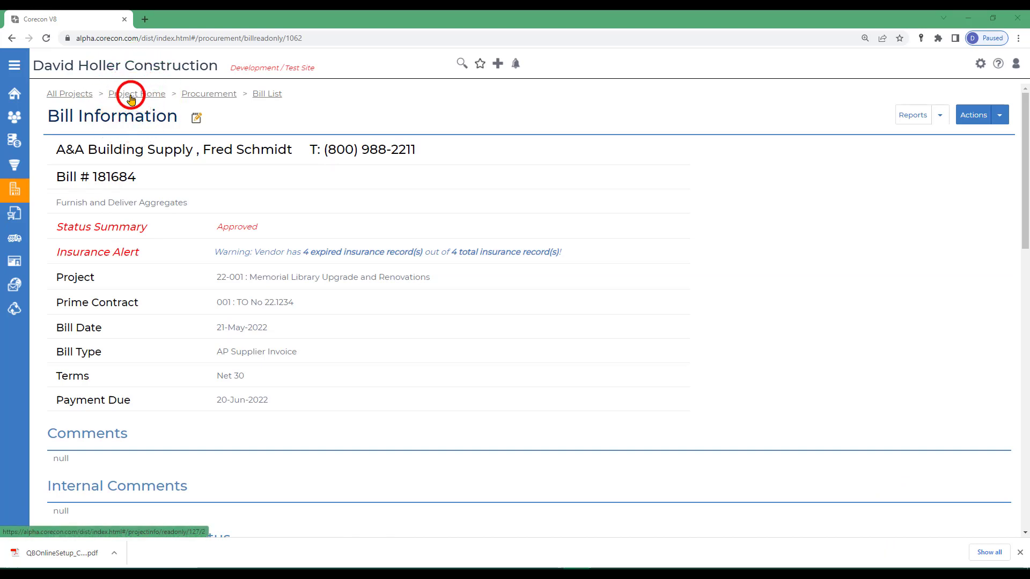
click(15, 267)
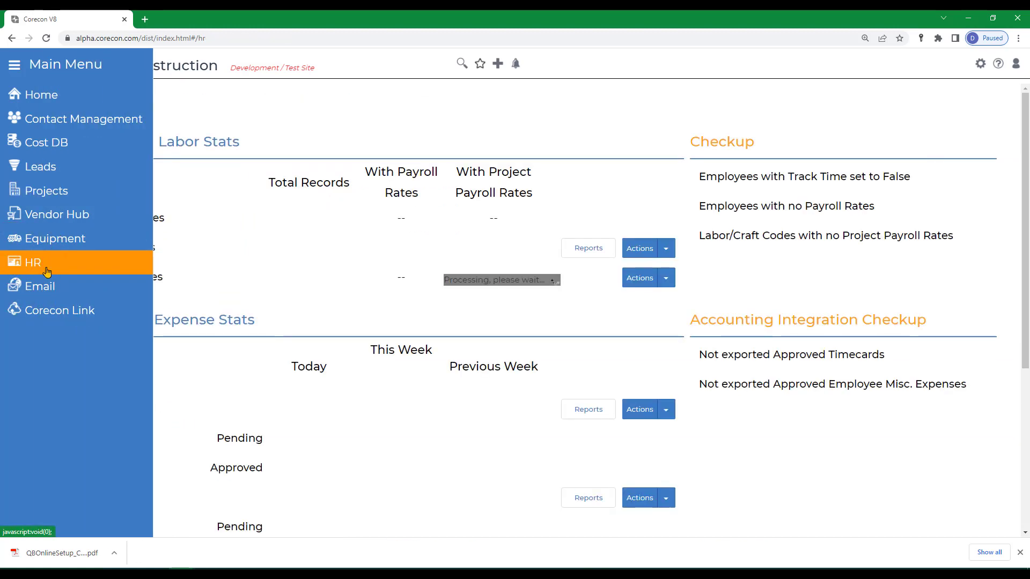
scroll(388, 356, down, 5)
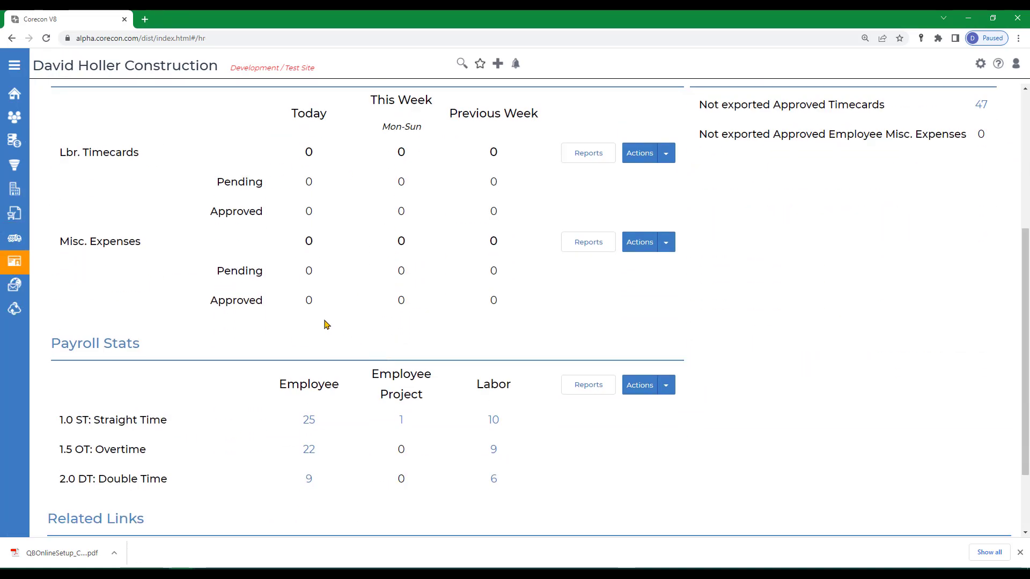
click(664, 242)
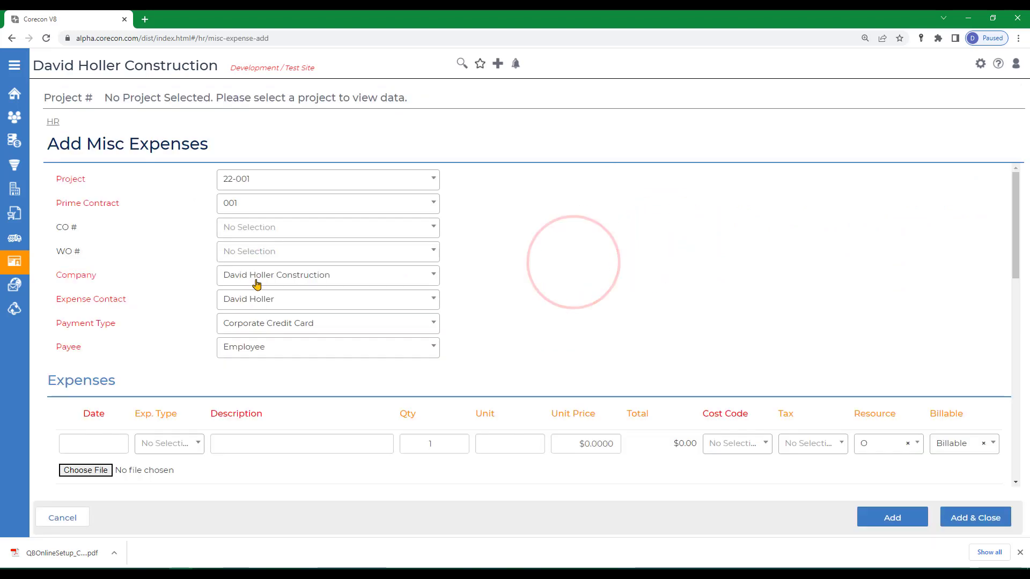
- Keep Corporate Credit Card payment type, set payee to Vendor and company to Stika Concrete
click(259, 324)
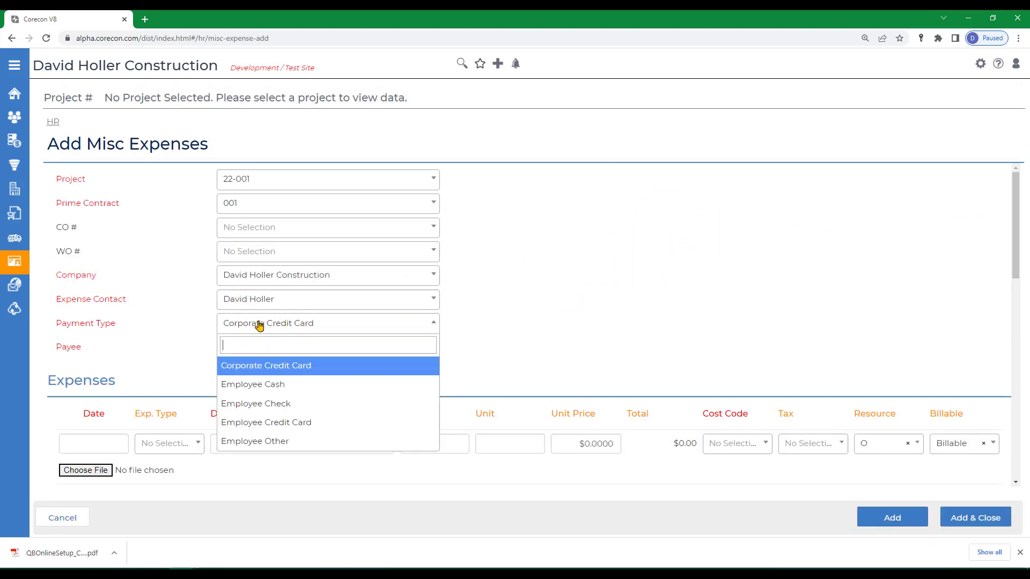
click(266, 366)
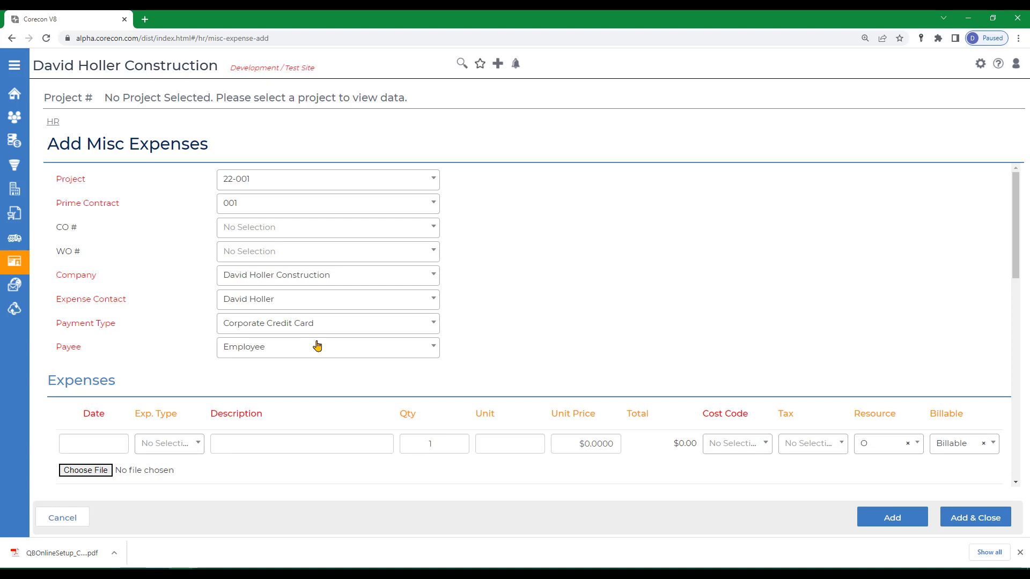
click(276, 354)
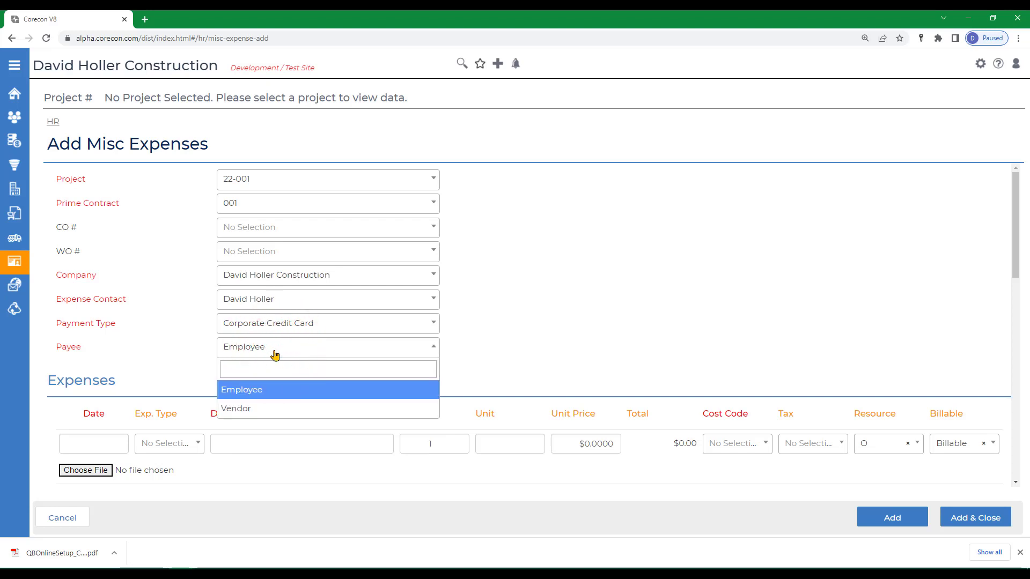
click(239, 409)
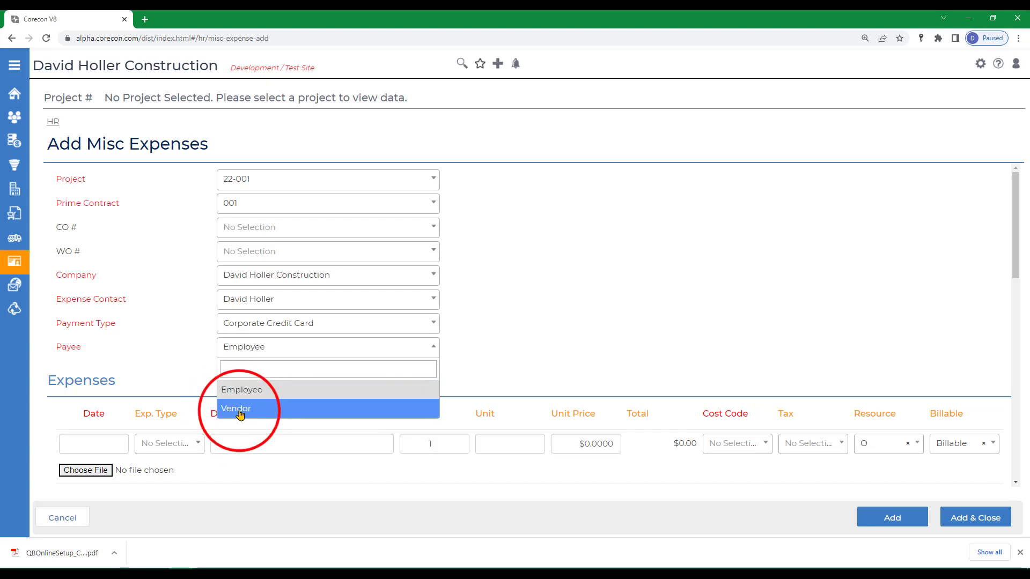
click(243, 382)
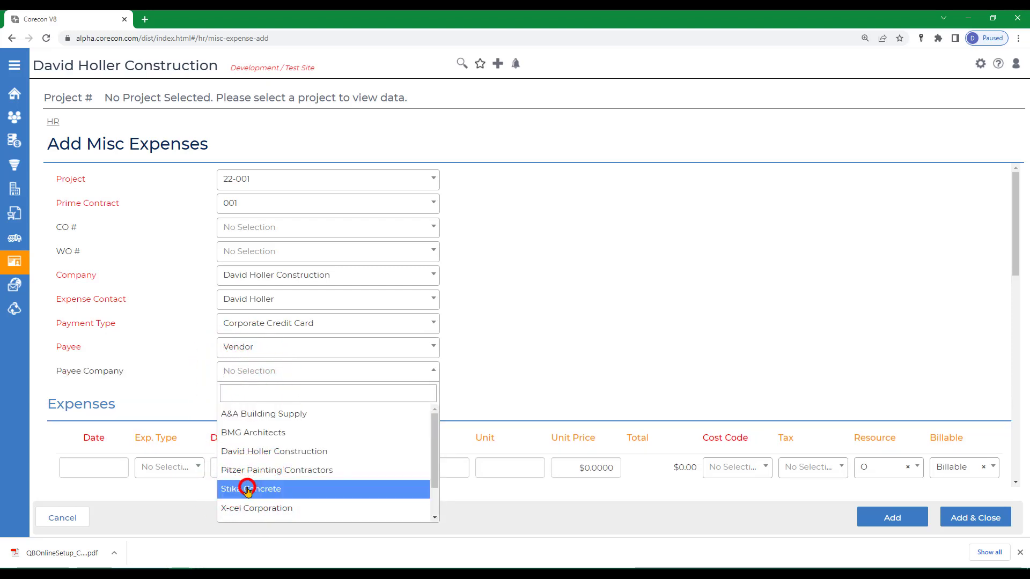
click(244, 489)
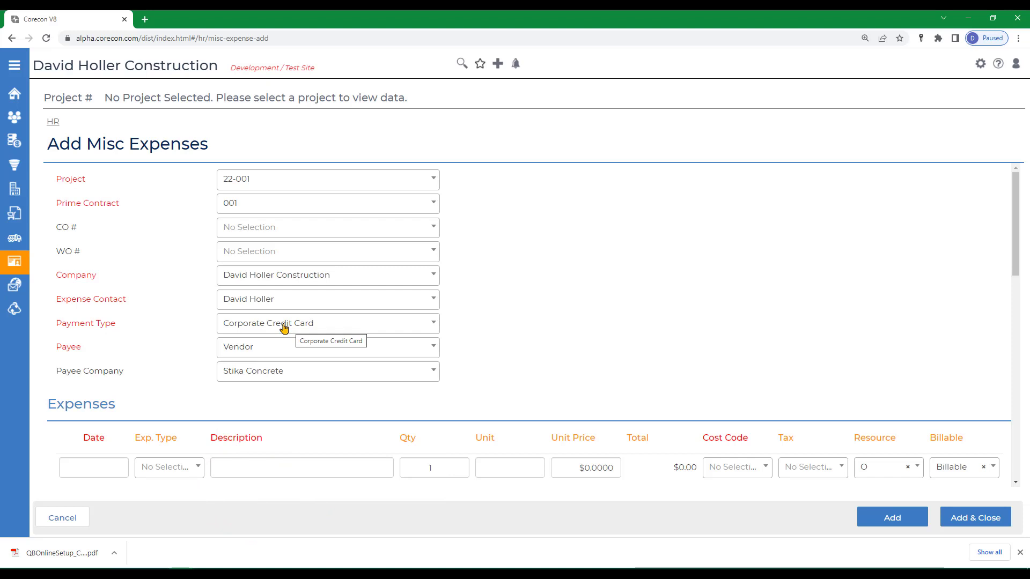
- Review the payment type options, then return to the HR dashboard
click(284, 327)
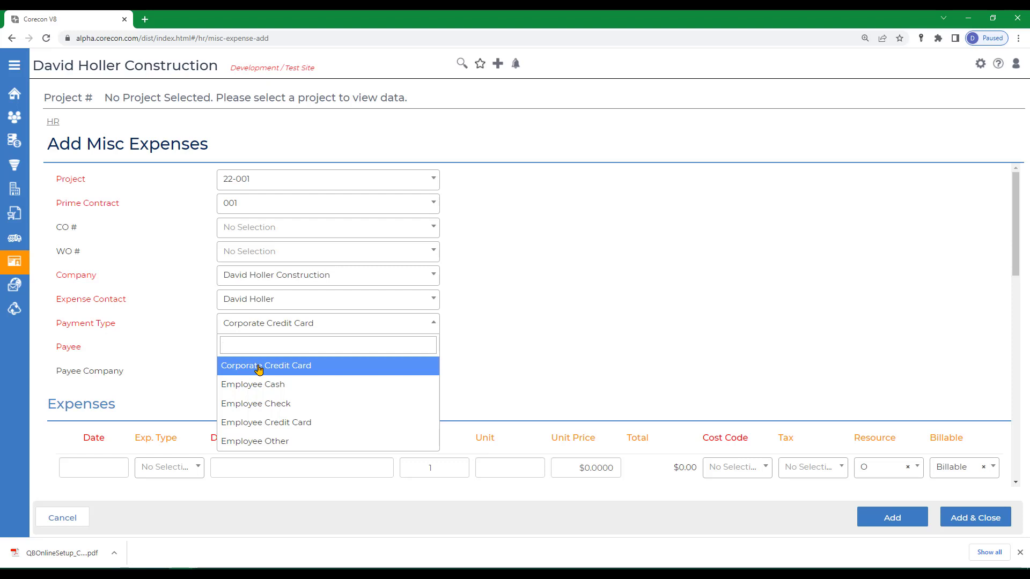
click(558, 298)
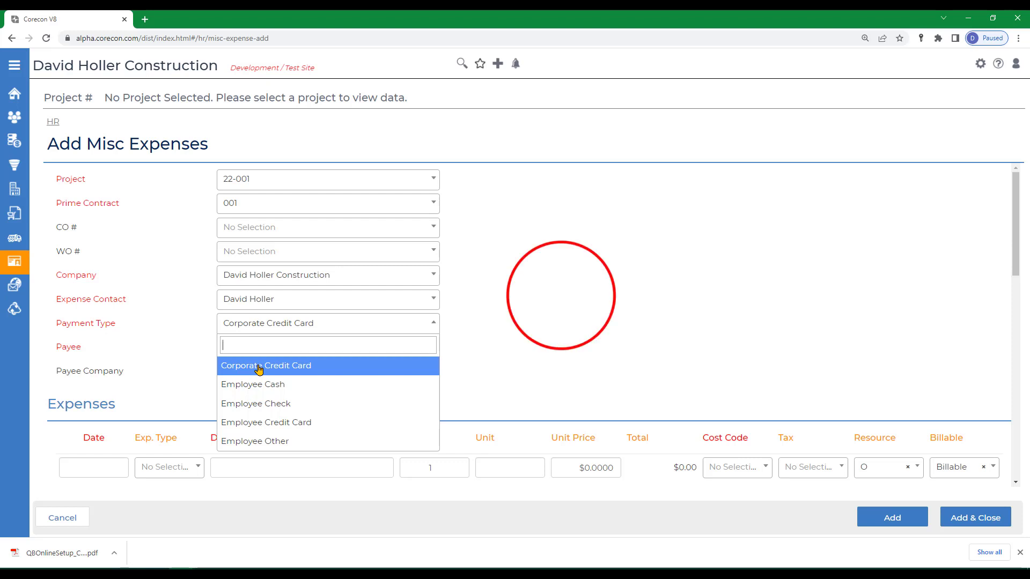
click(52, 121)
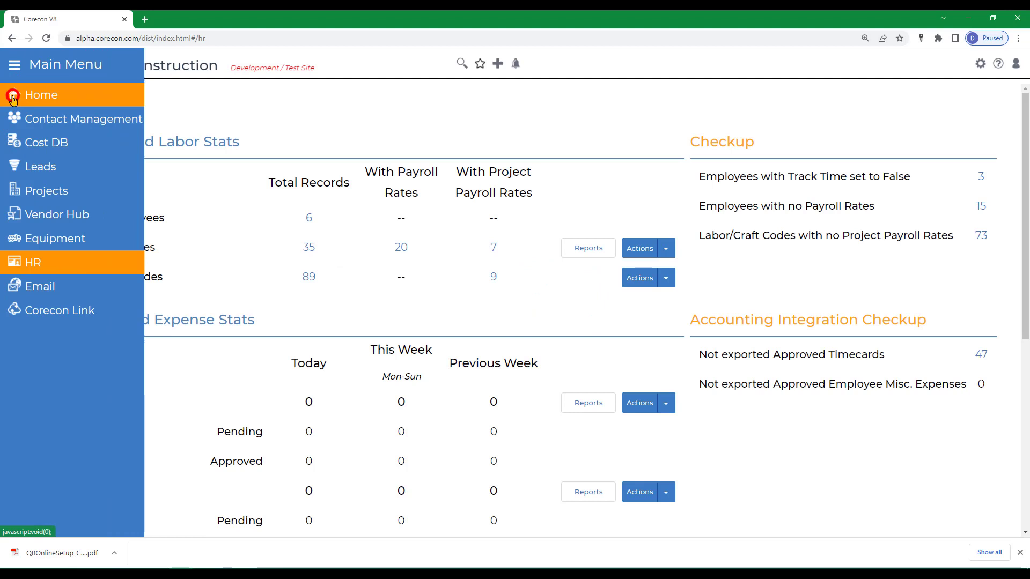
- From Home, open Company Settings > Global Settings via the settings gear
click(15, 94)
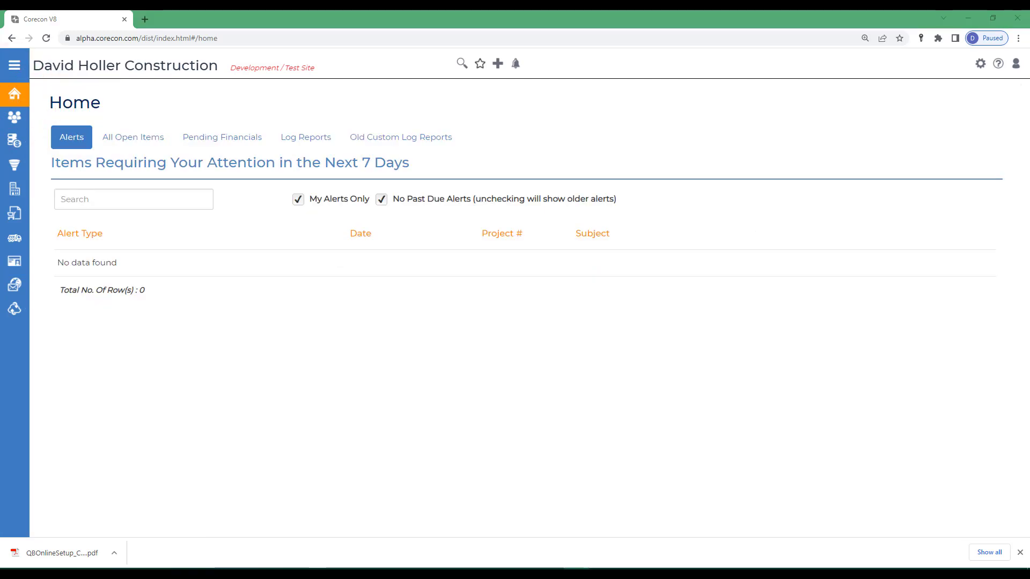
click(980, 64)
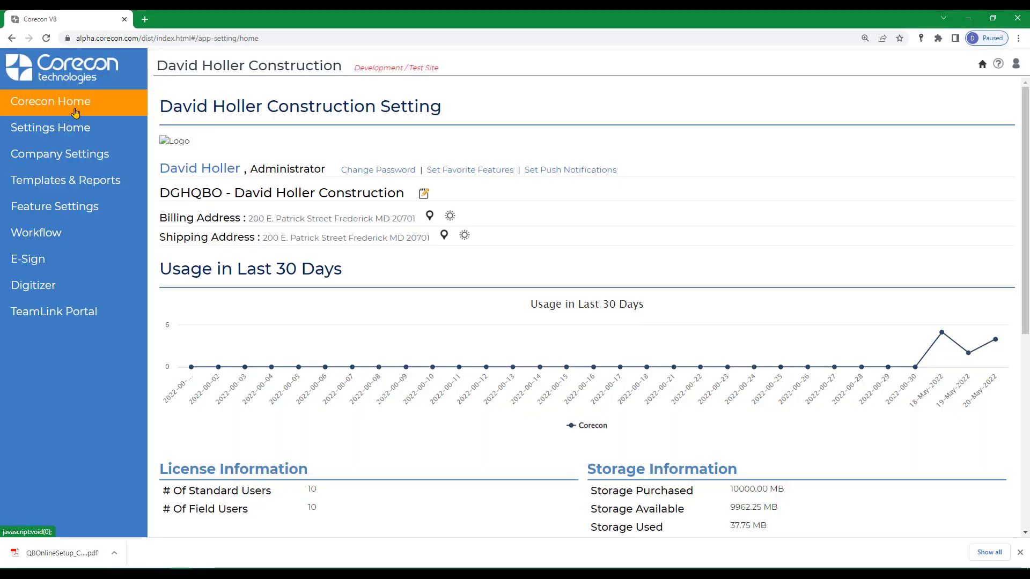
click(75, 111)
click(53, 156)
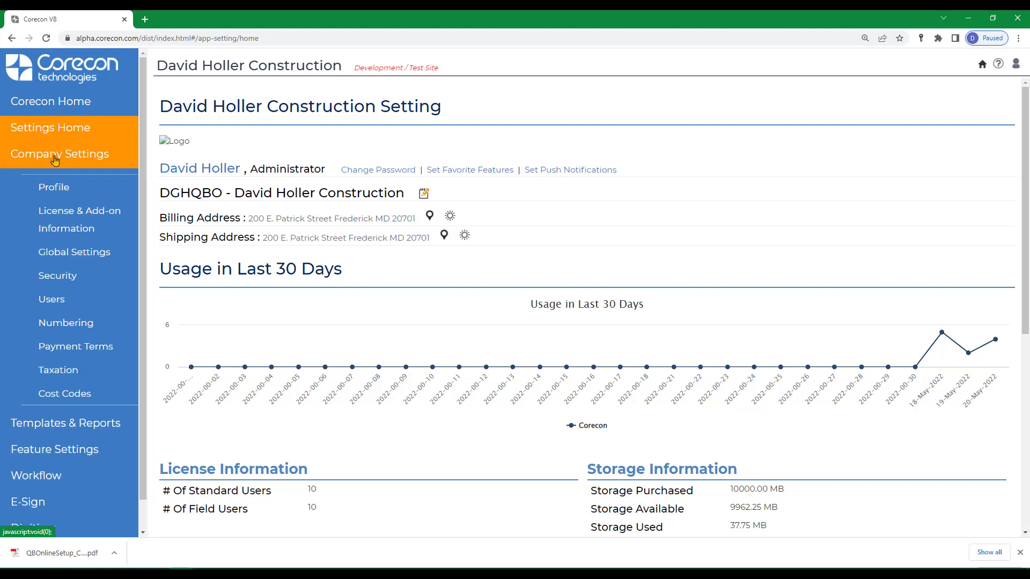
click(74, 253)
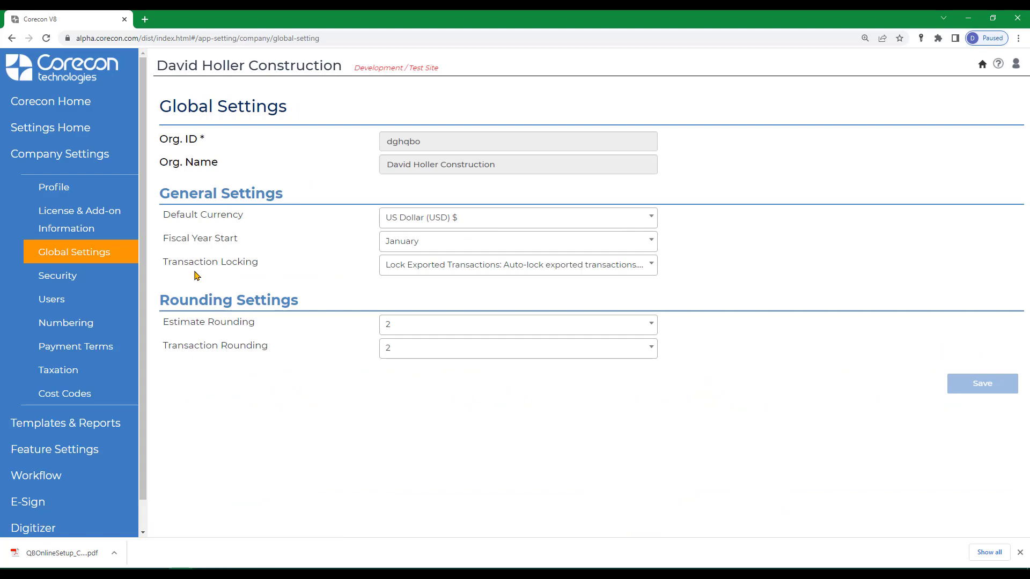
- Keep exported transactions auto-locked, then view Security and the Payment Terms list
click(432, 267)
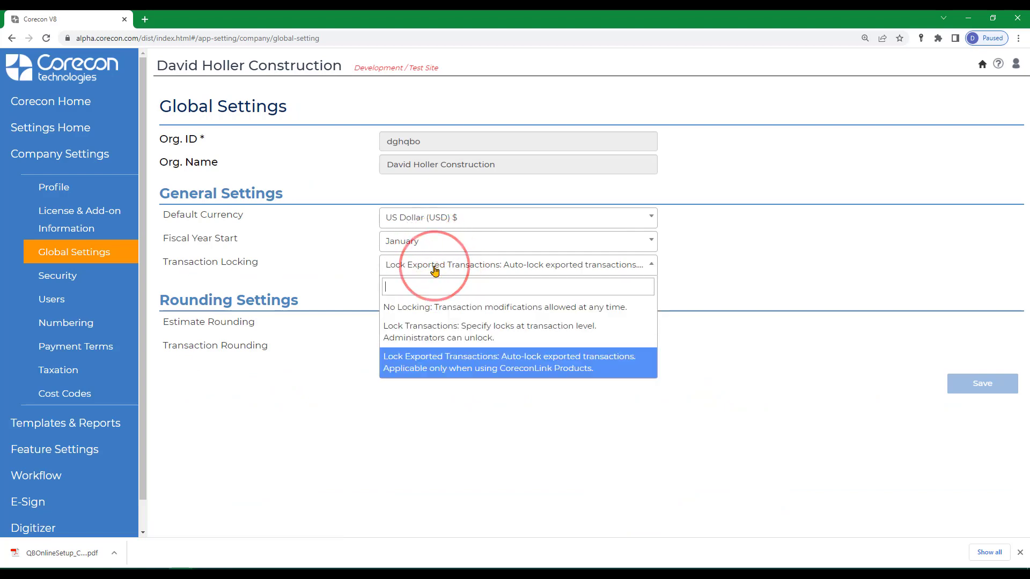
click(442, 368)
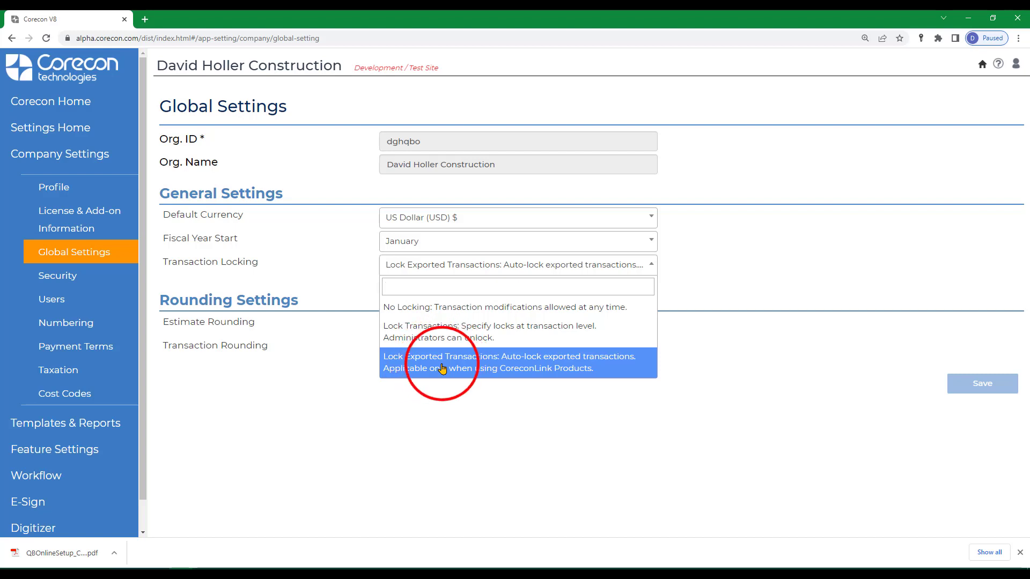
click(64, 277)
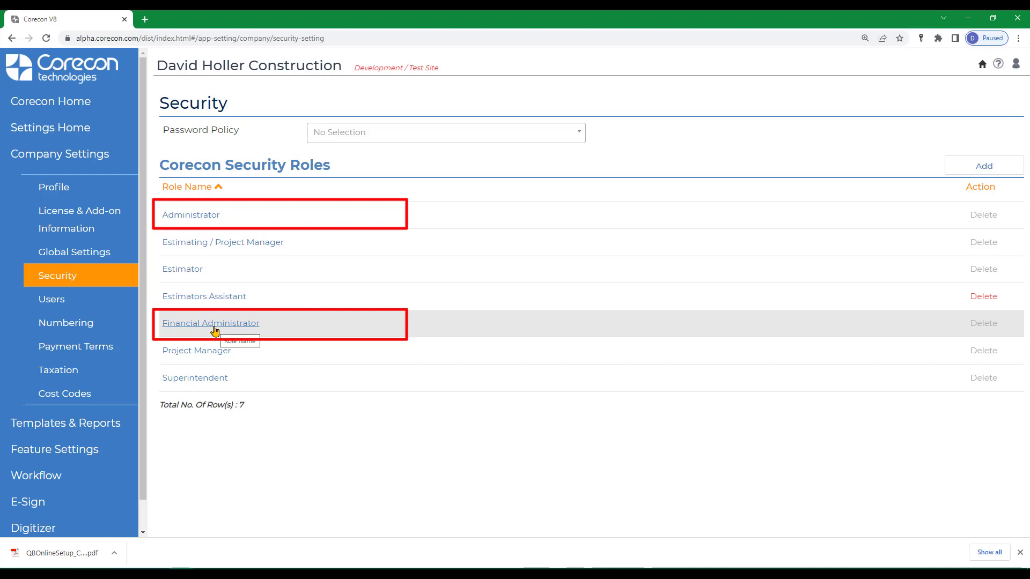
click(78, 349)
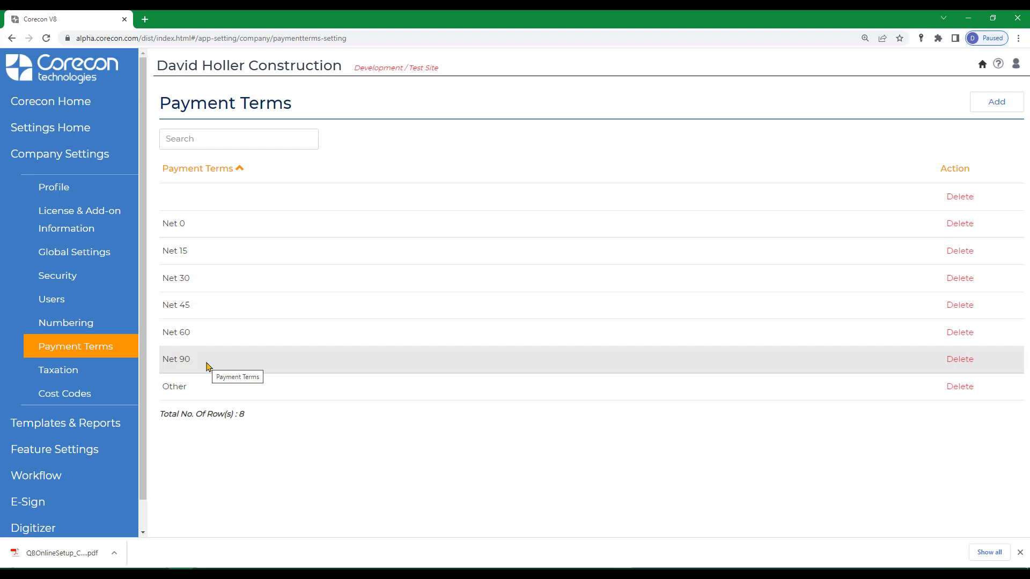
- Review the Taxation tax codes, then open Cost Codes showing CSI 2010 through Work Items
click(52, 376)
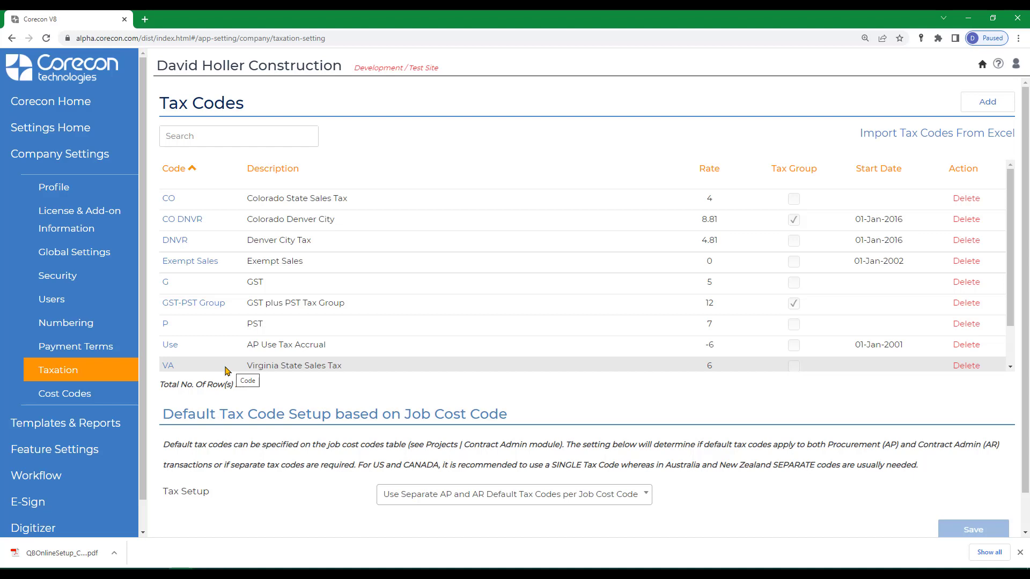
click(46, 396)
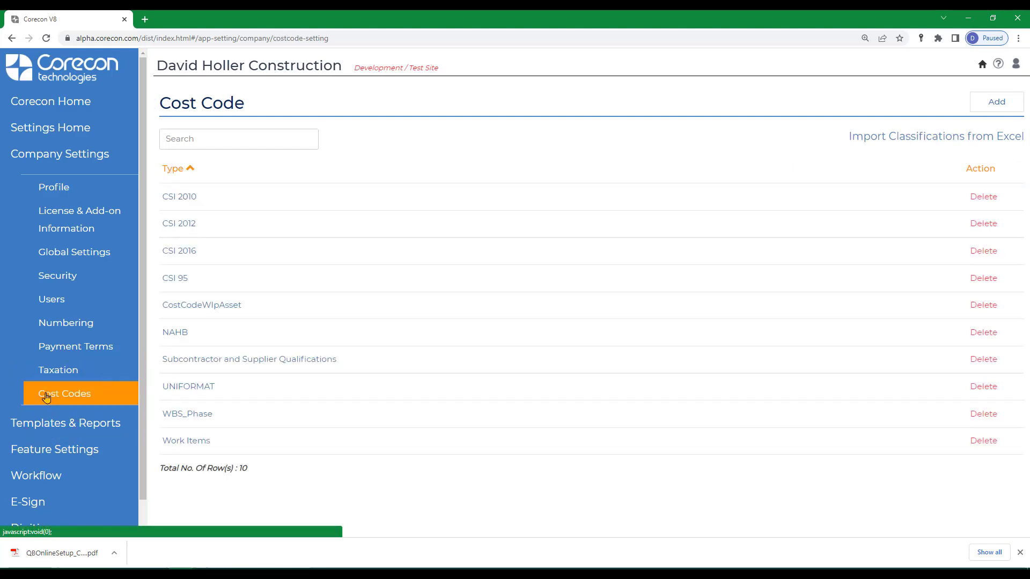
click(73, 399)
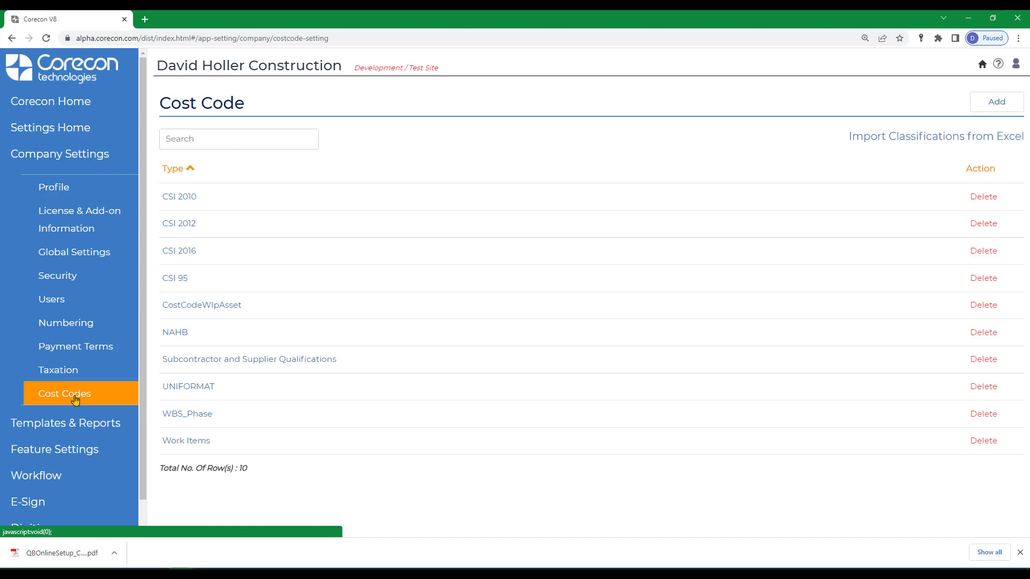
- Expand Feature Settings, open Procurement, and scroll through its Bill Types list
click(50, 450)
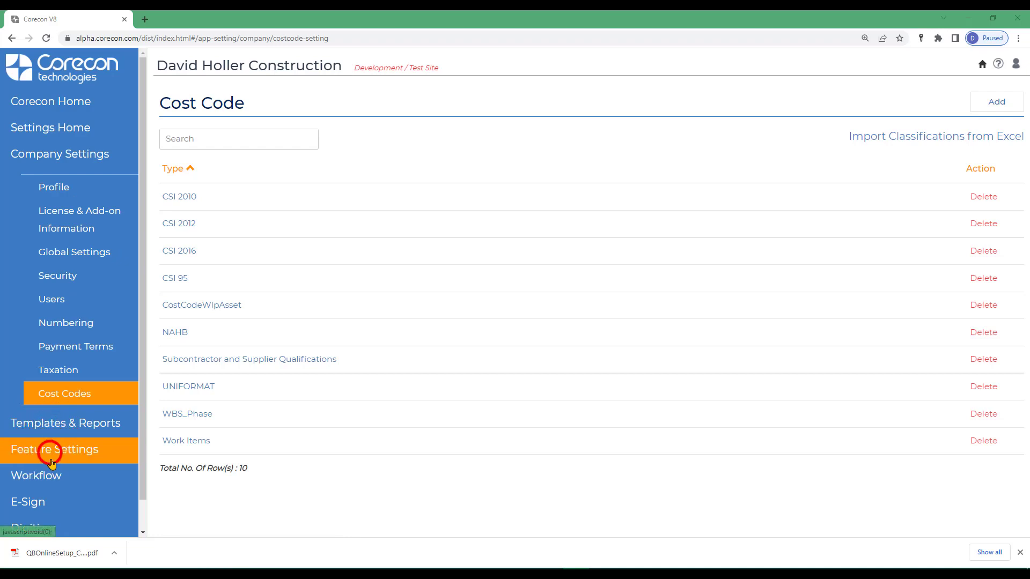
click(69, 380)
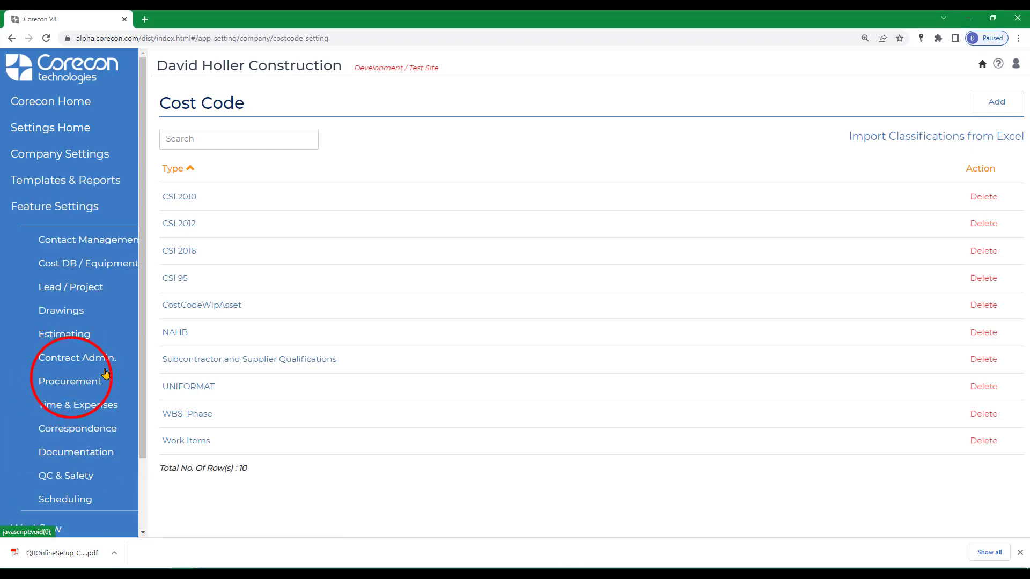
scroll(254, 356, down, 7)
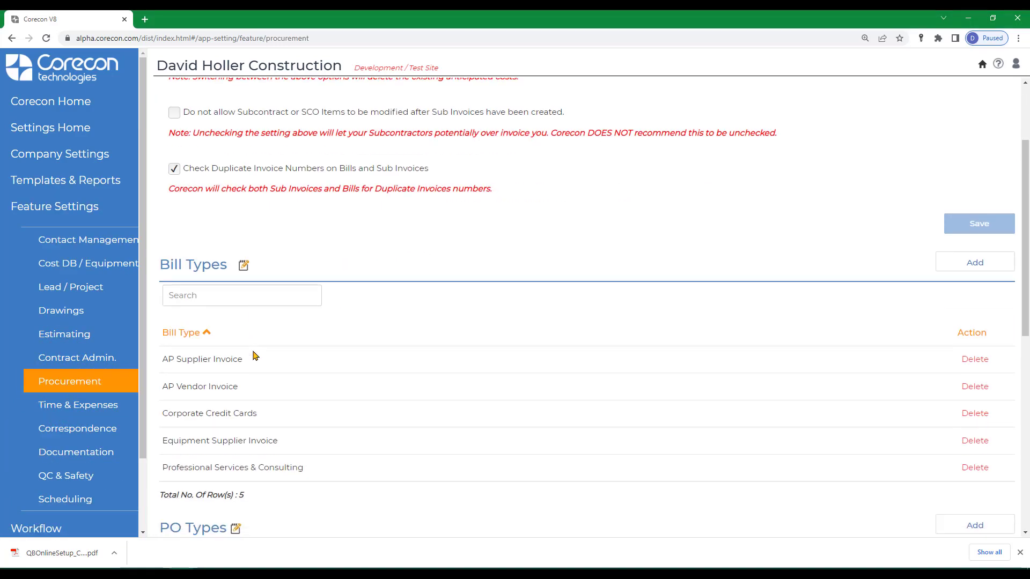
scroll(253, 365, up, 2)
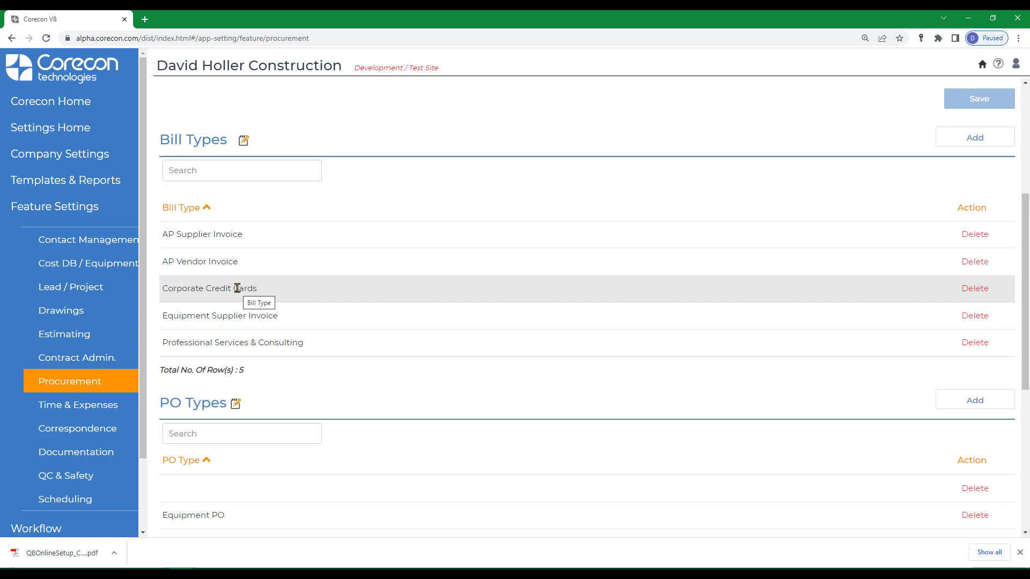
scroll(288, 382, up, 1)
click(60, 408)
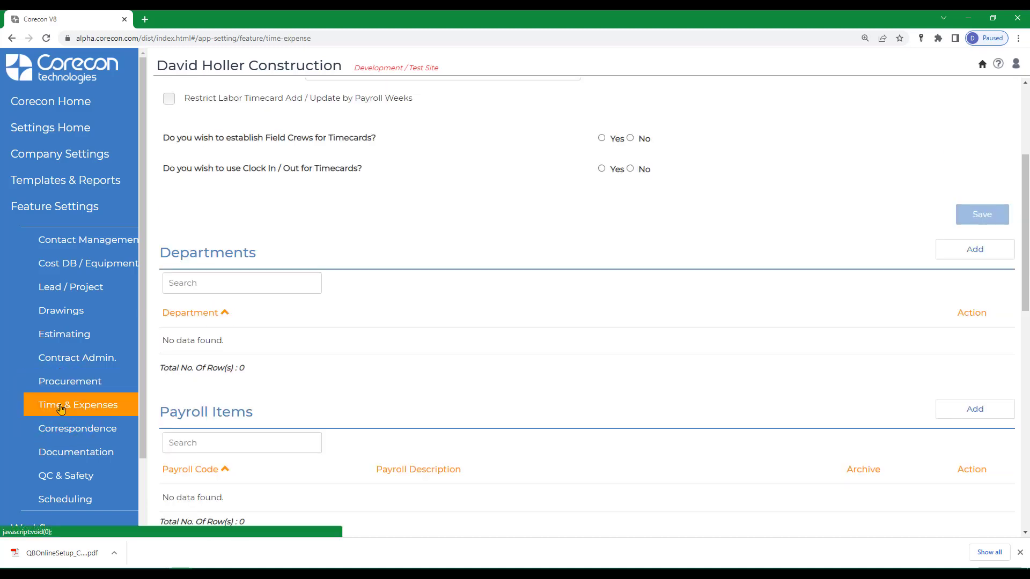
scroll(288, 450, down, 5)
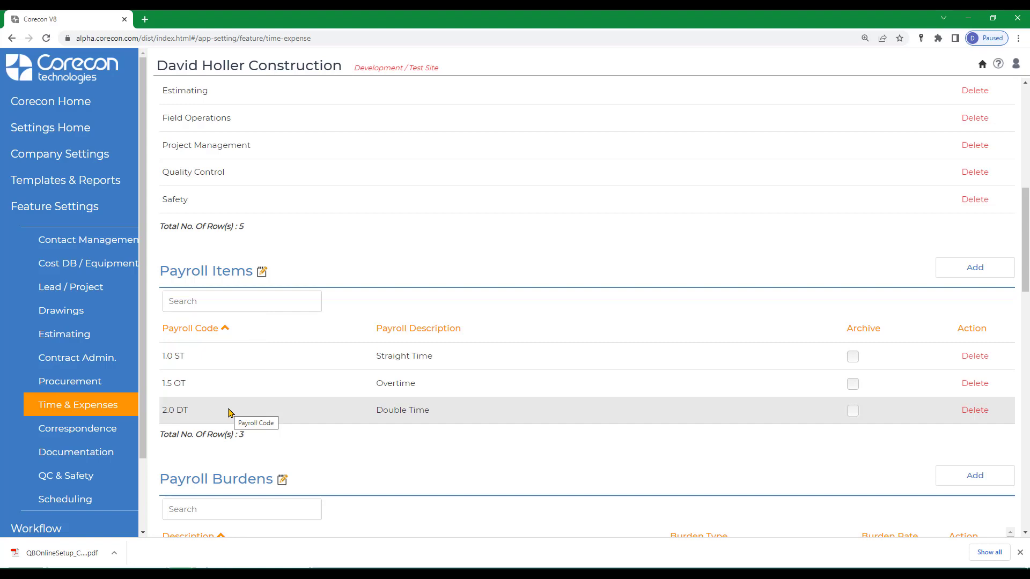
scroll(229, 412, down, 5)
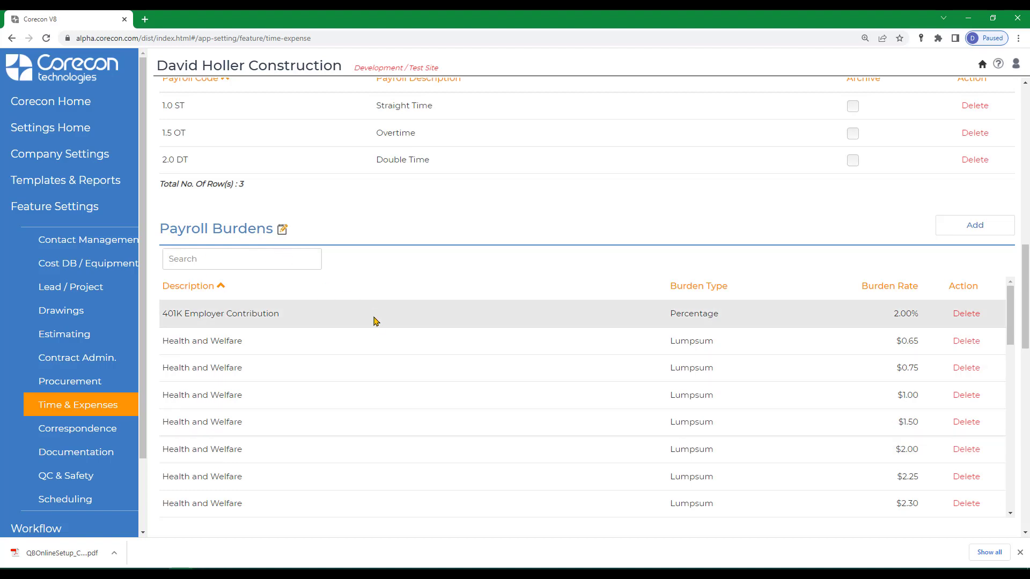
scroll(373, 321, down, 12)
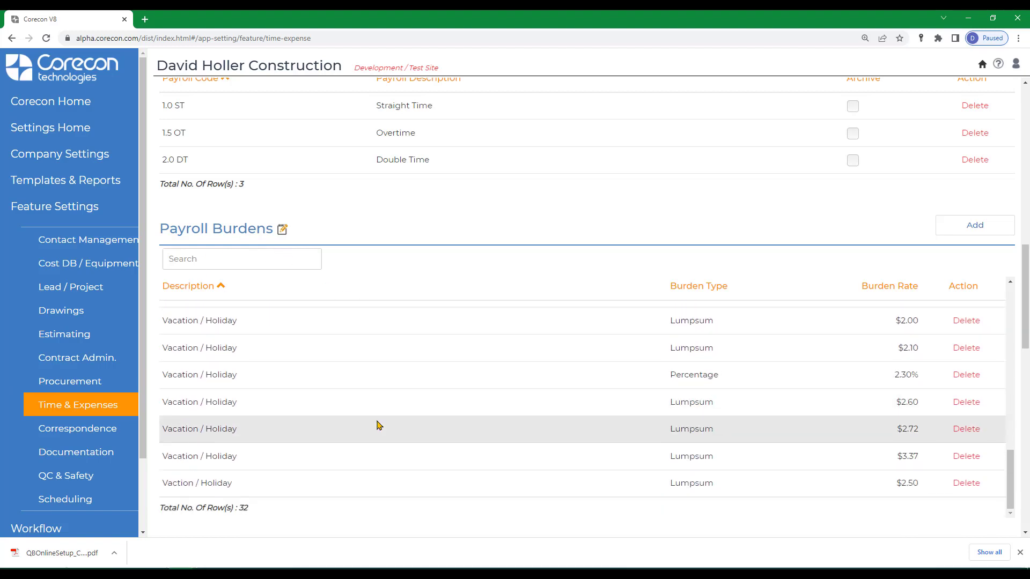
scroll(377, 426, down, 7)
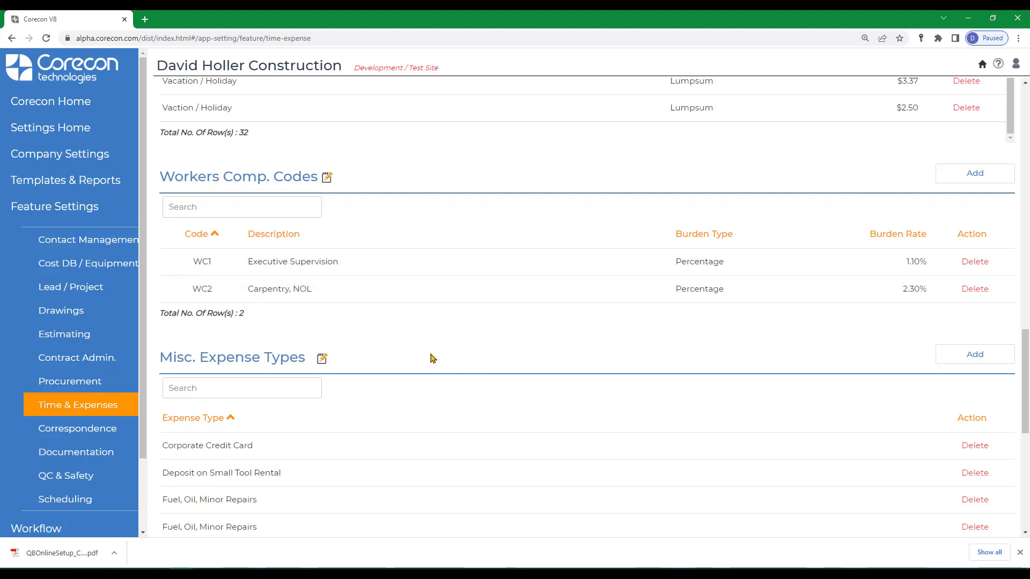
scroll(435, 362, down, 4)
scroll(436, 363, down, 3)
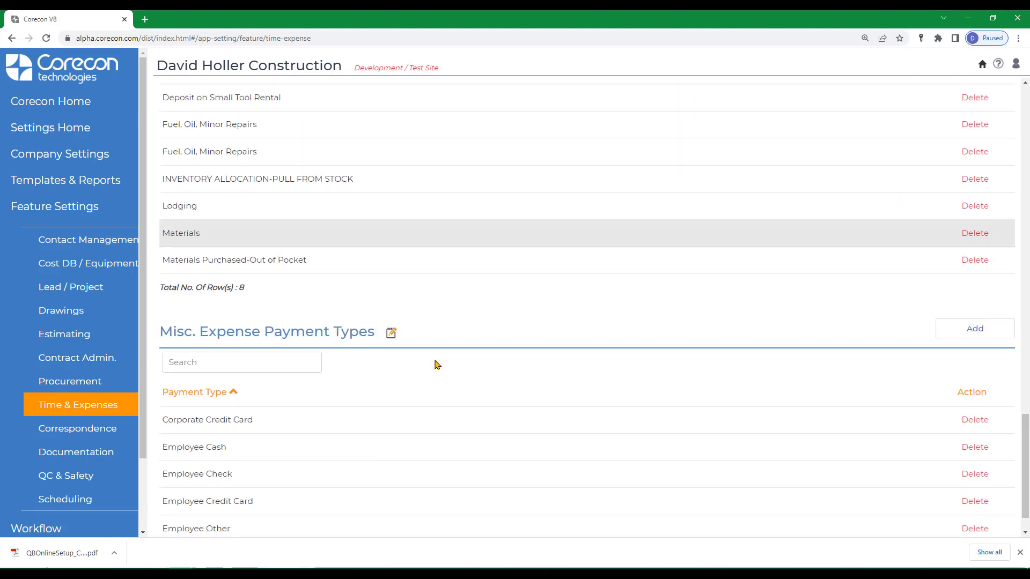
scroll(413, 376, down, 1)
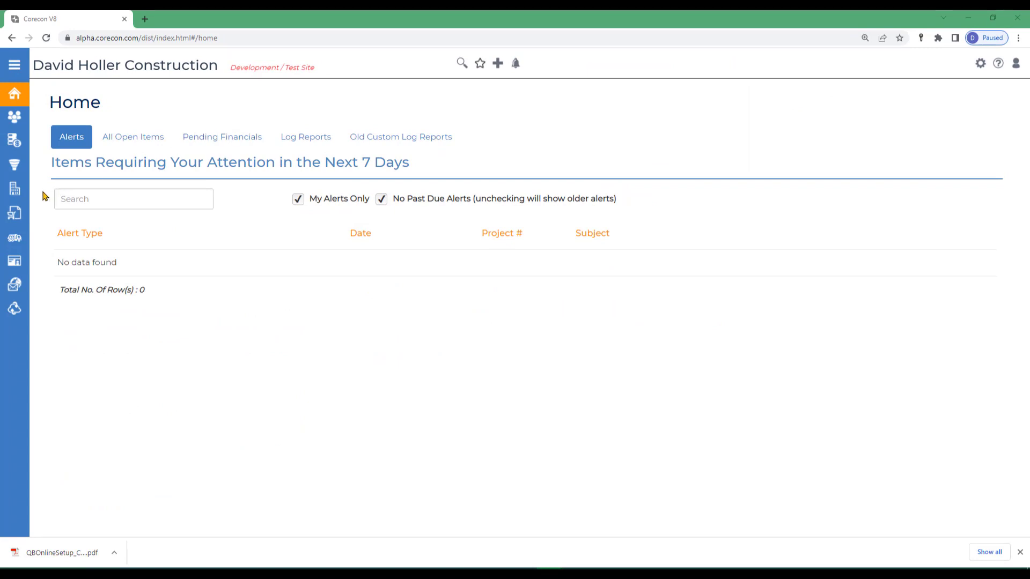
- Open Lead / Project feature settings and view Profit Center codes Construction, Design and Service
click(979, 63)
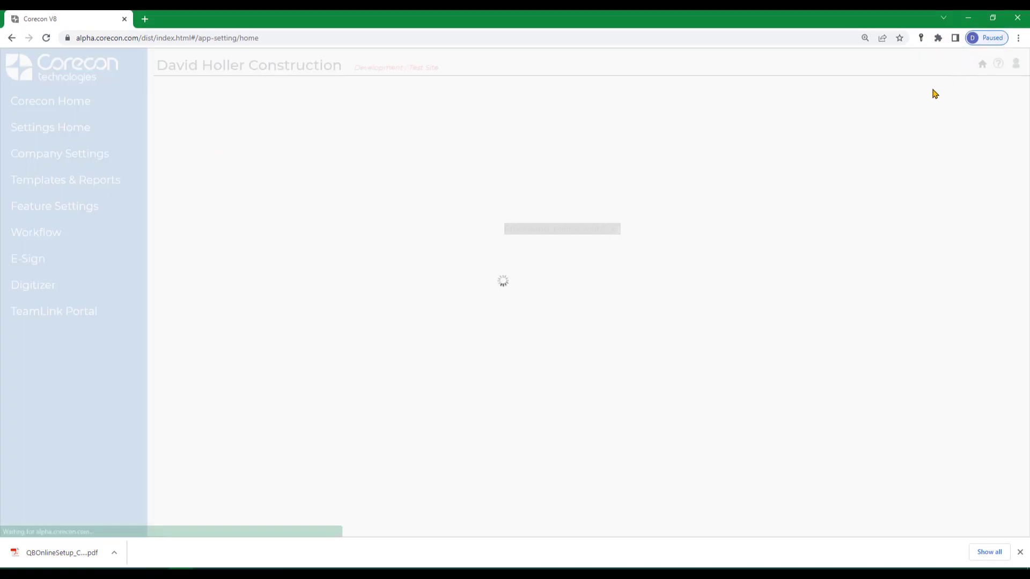
click(41, 209)
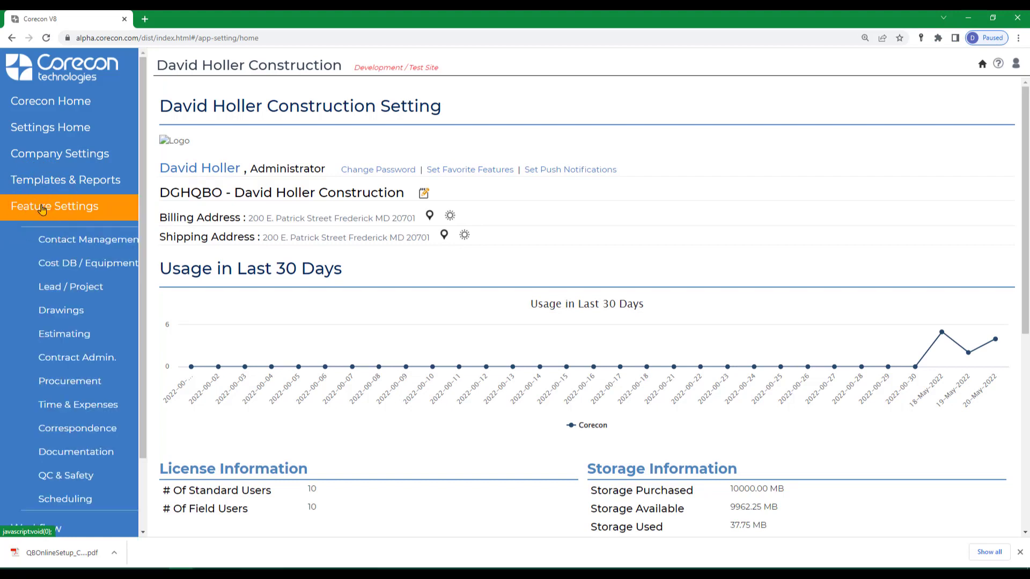
click(72, 289)
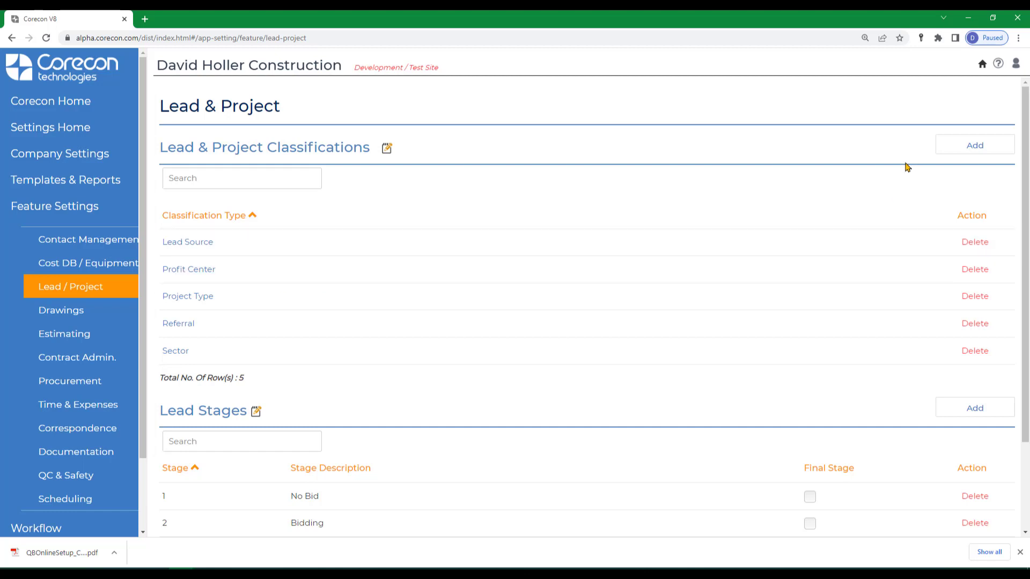
click(192, 273)
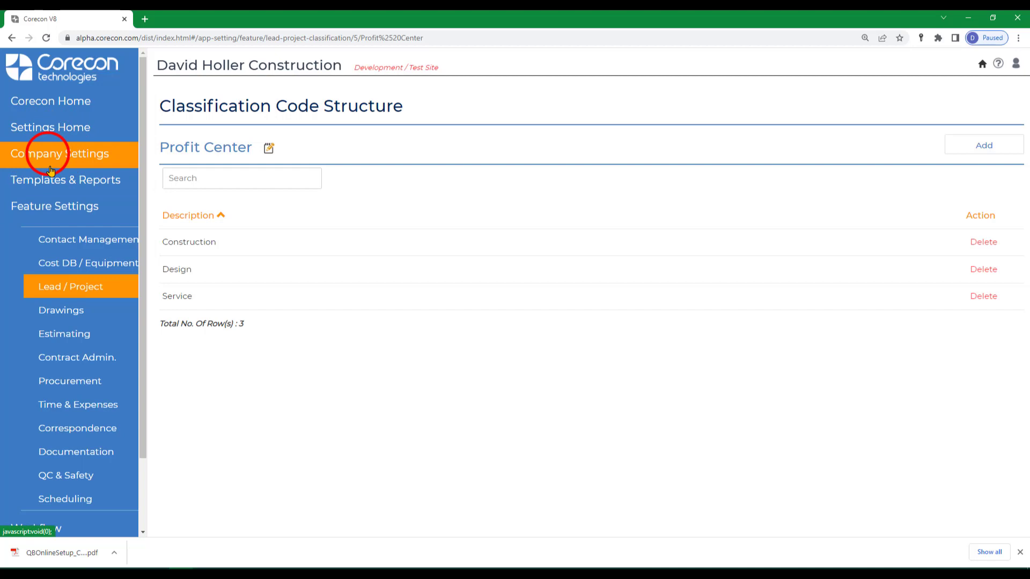
- View the CSI 2016 cost code divisions in Company Settings
click(48, 157)
click(58, 394)
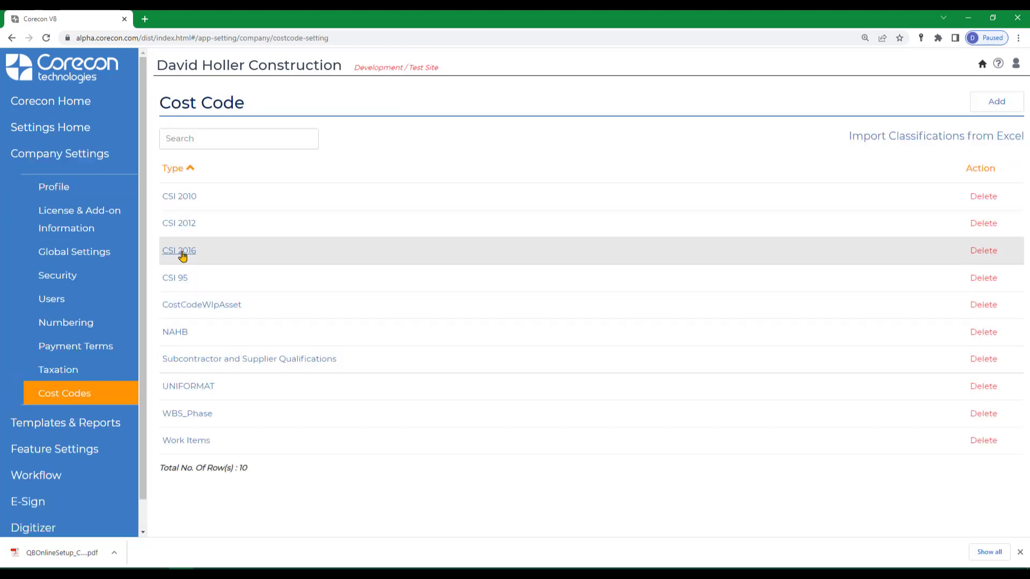
click(182, 253)
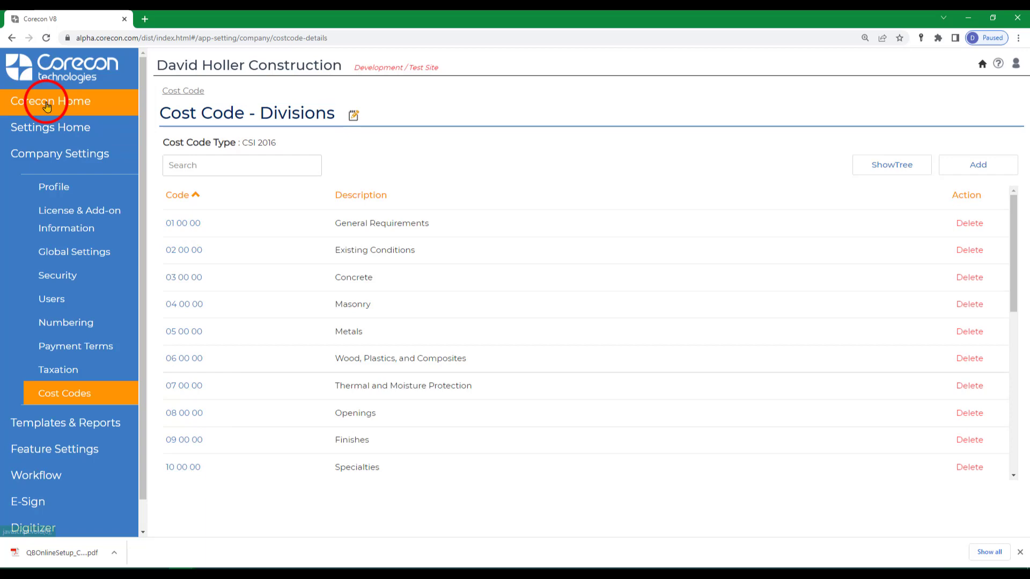
- Open the Job Cost Codes list under Contract Admin for project 22-001 Memorial Library
click(47, 102)
click(26, 195)
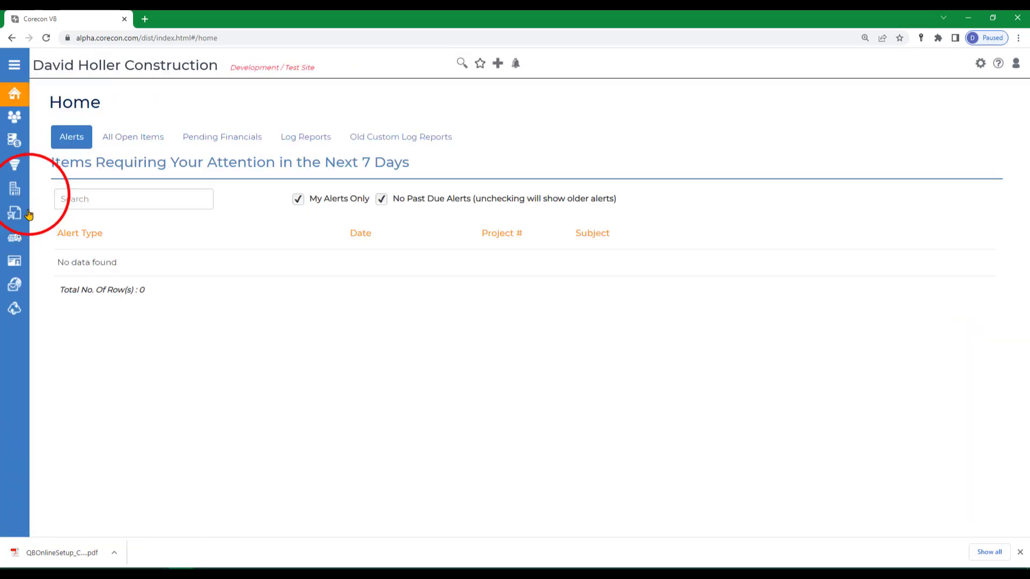
click(243, 172)
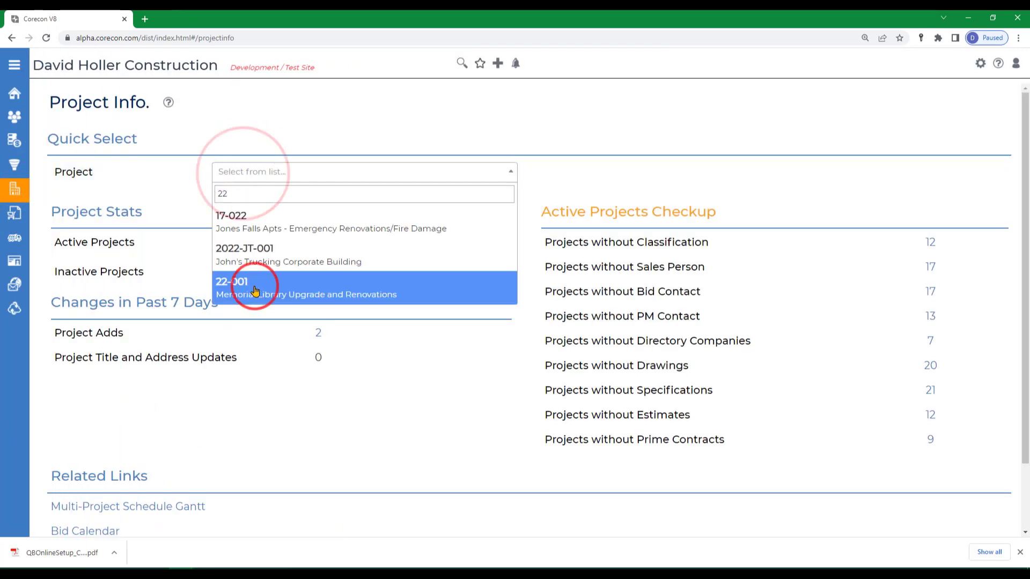
click(252, 284)
scroll(433, 372, down, 4)
click(432, 370)
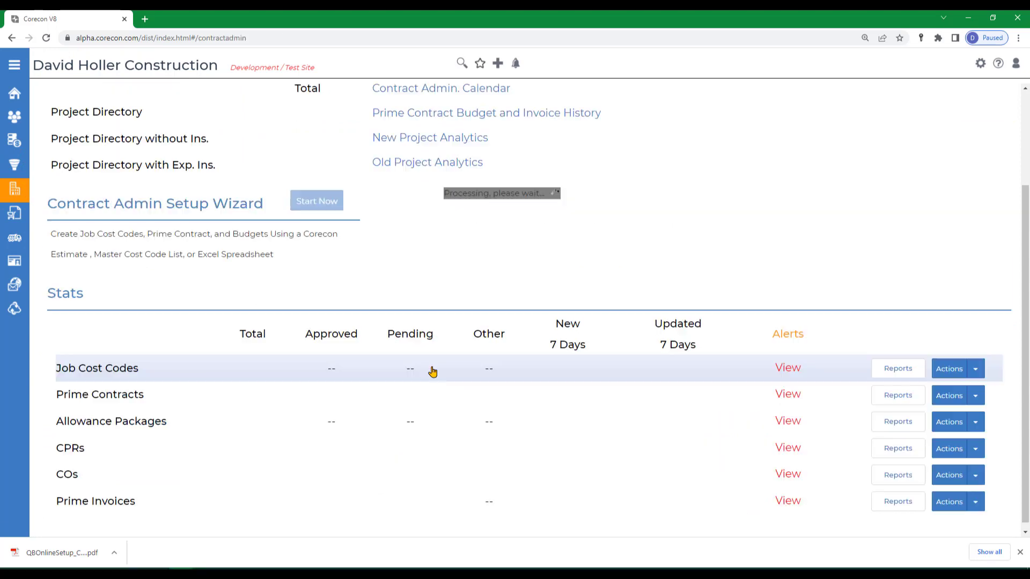
click(253, 373)
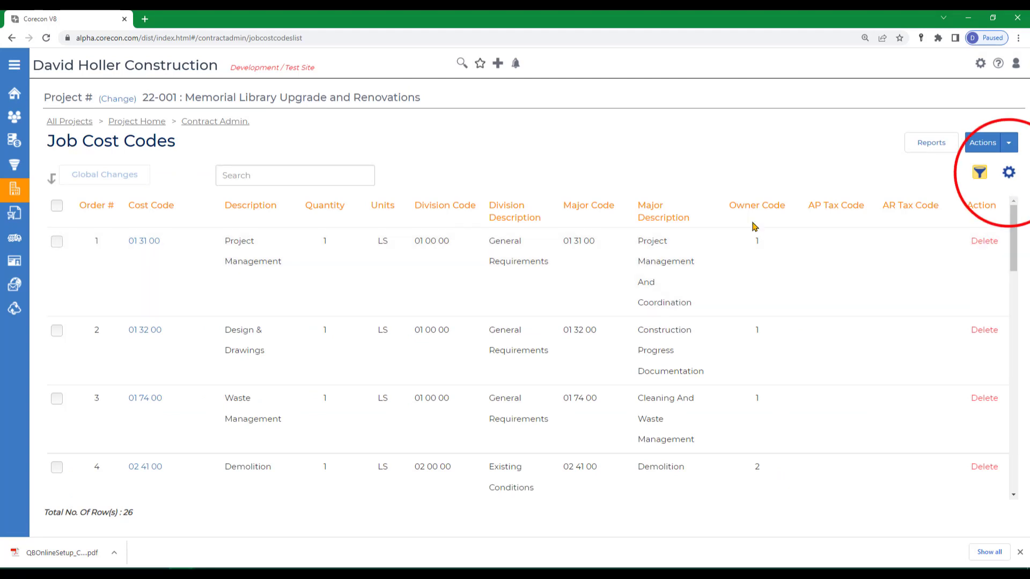
- Hide Major Description and Major Code columns, then bring up the QBO sync preferences slide
click(1009, 174)
click(886, 360)
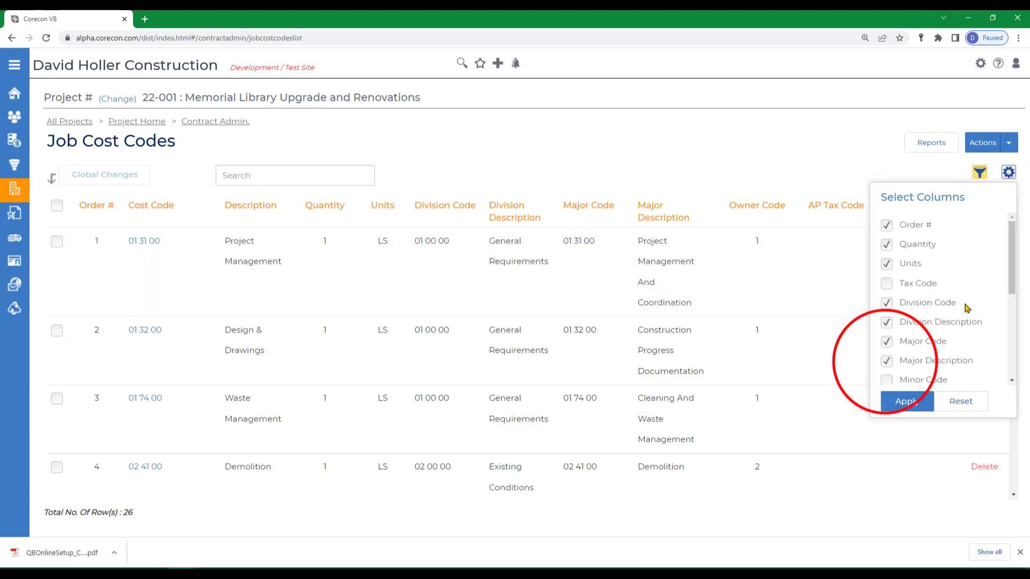
click(886, 341)
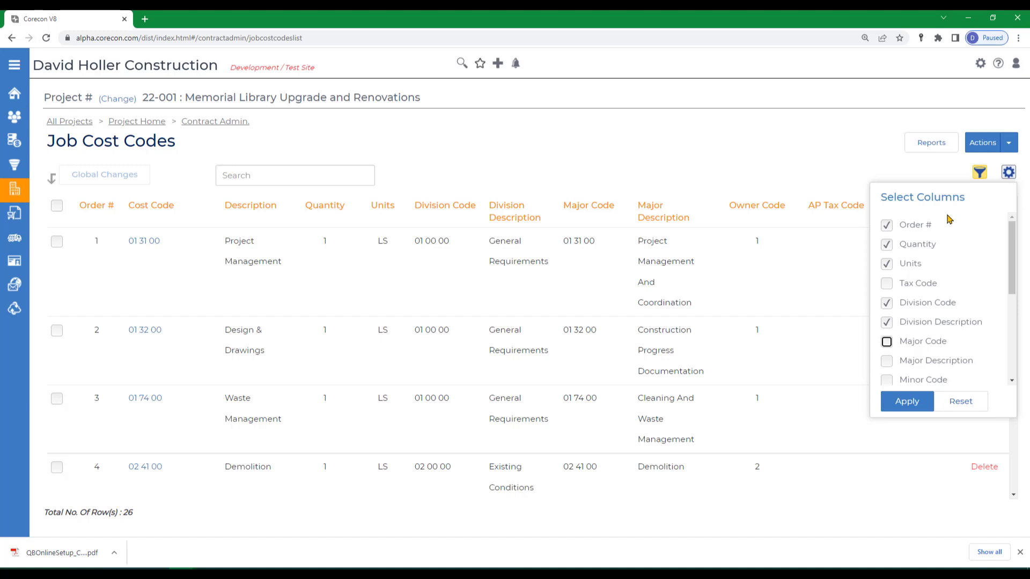
click(907, 402)
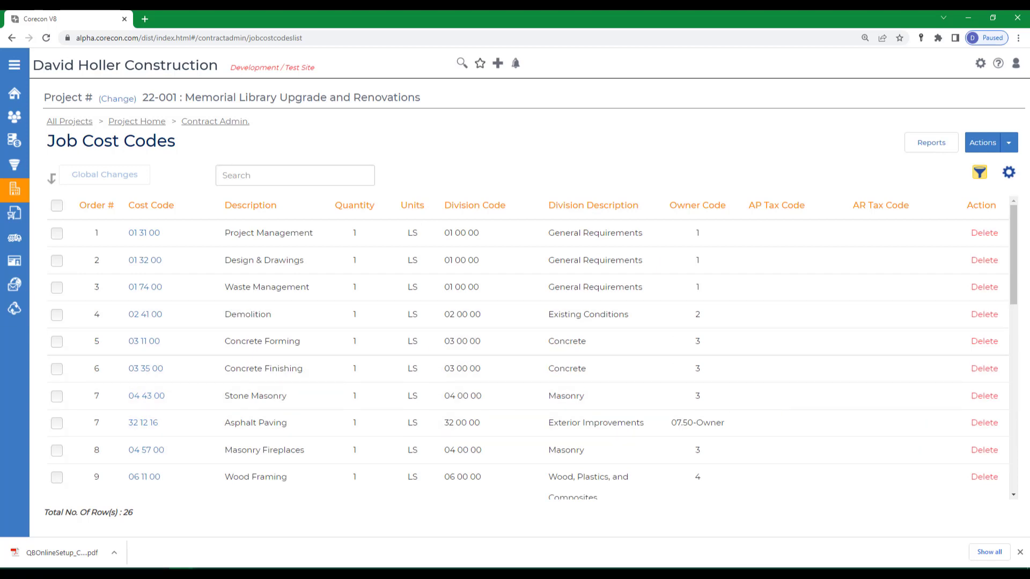
key(alt+Tab)
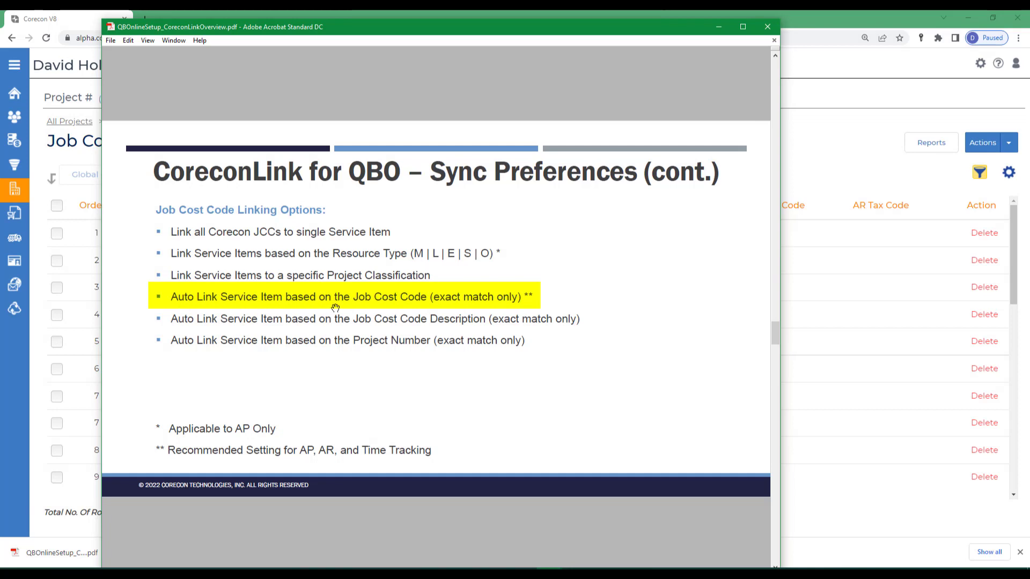
- Minimize the Acrobat Sync Preferences slide to reveal project 22-001's 26-row Job Cost Codes list
click(509, 40)
key(super+Down)
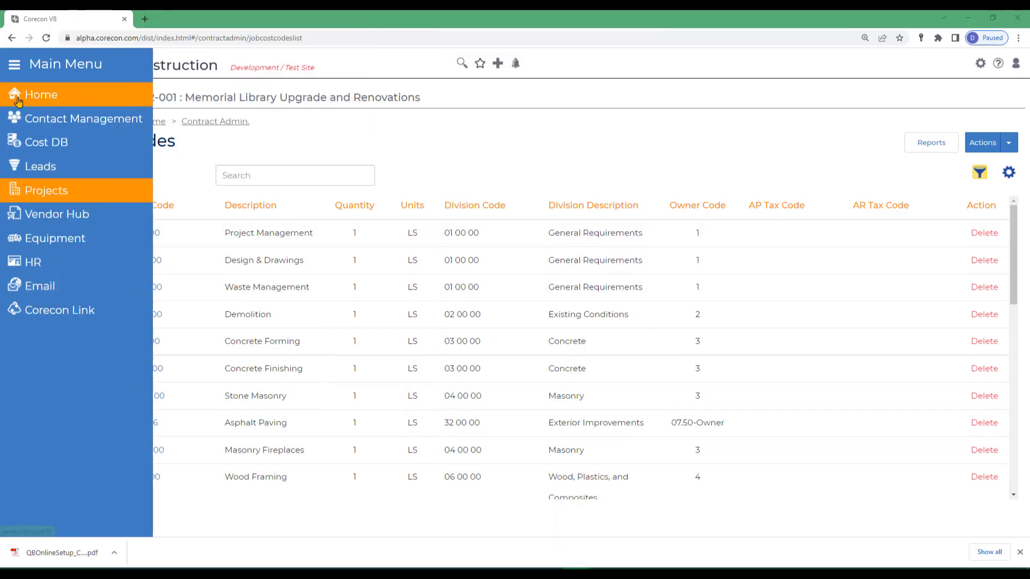
- Open the help knowledge base and go to Integration And Public APIs > Accounting and ERP Systems > QuickBooks Online
click(40, 95)
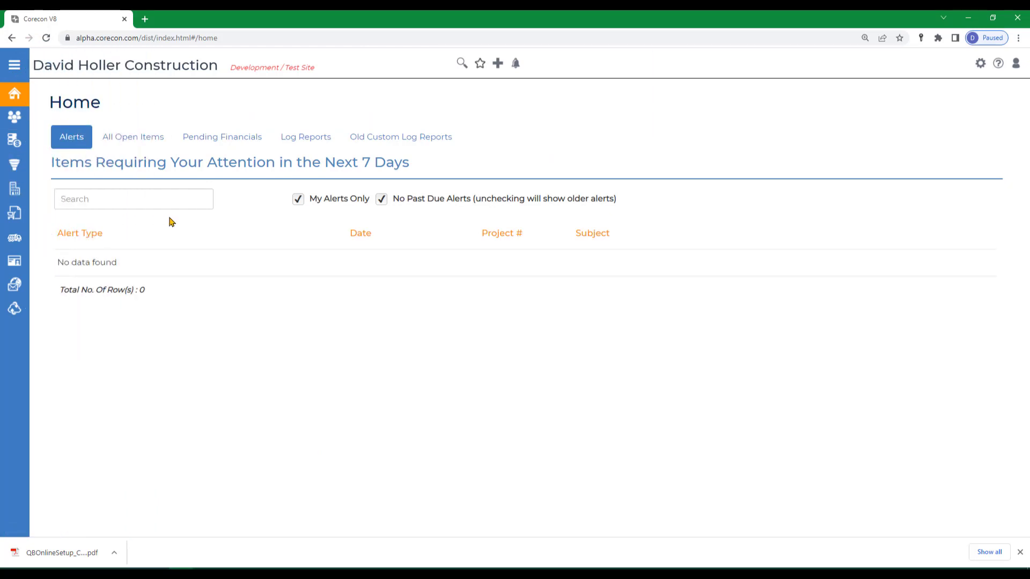
click(999, 64)
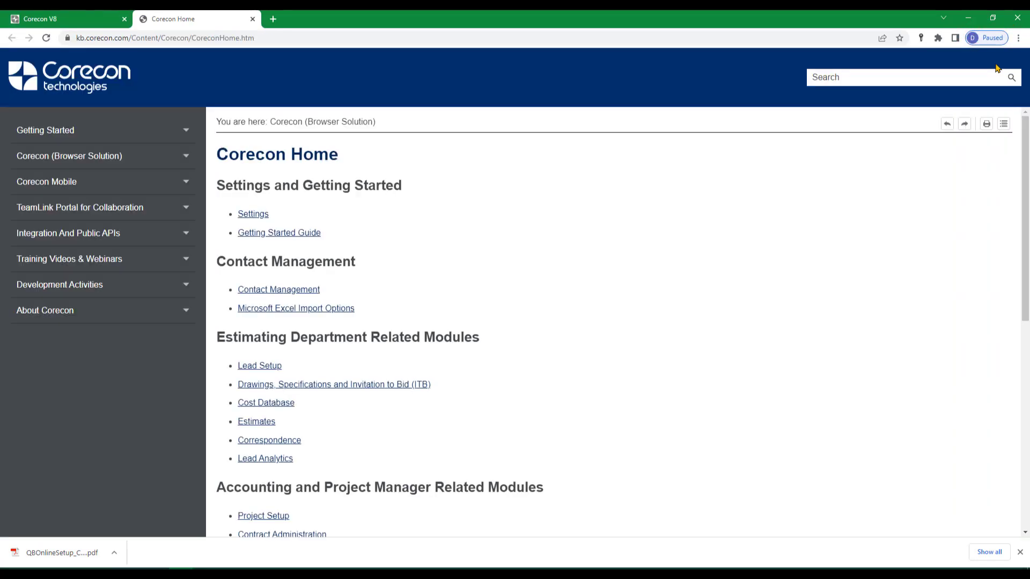
click(107, 155)
scroll(97, 295, down, 2)
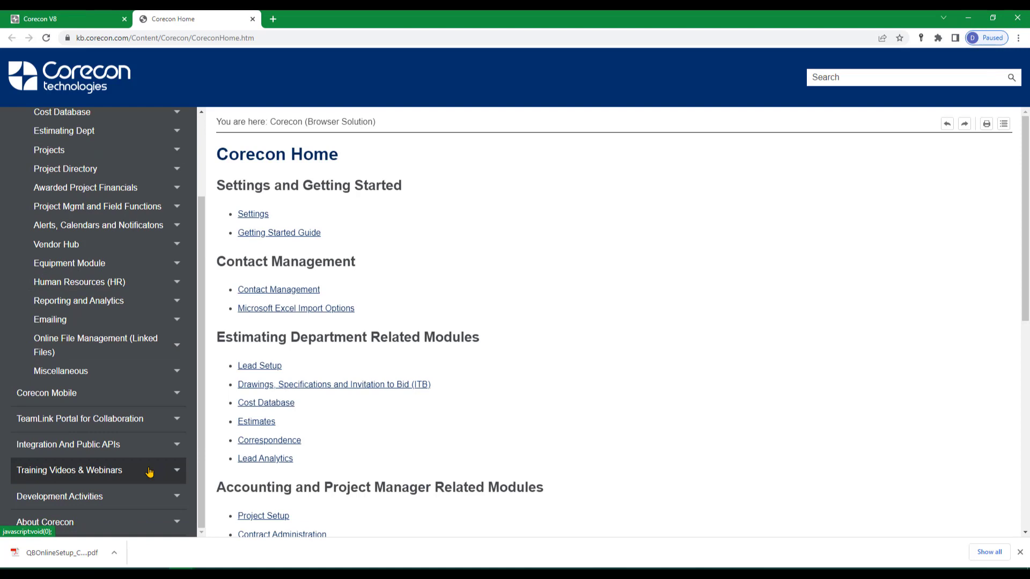
click(82, 448)
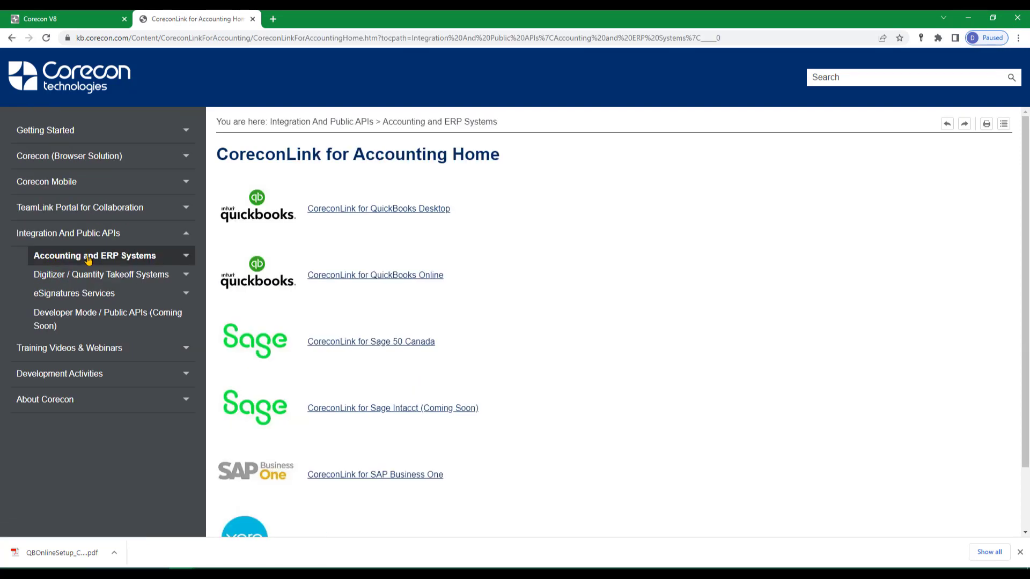
click(88, 260)
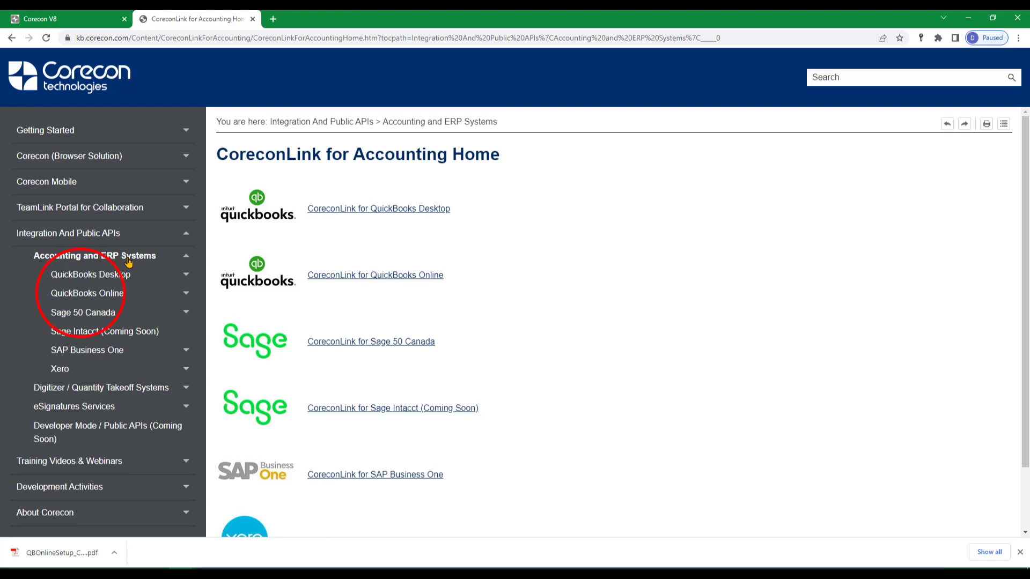
click(79, 294)
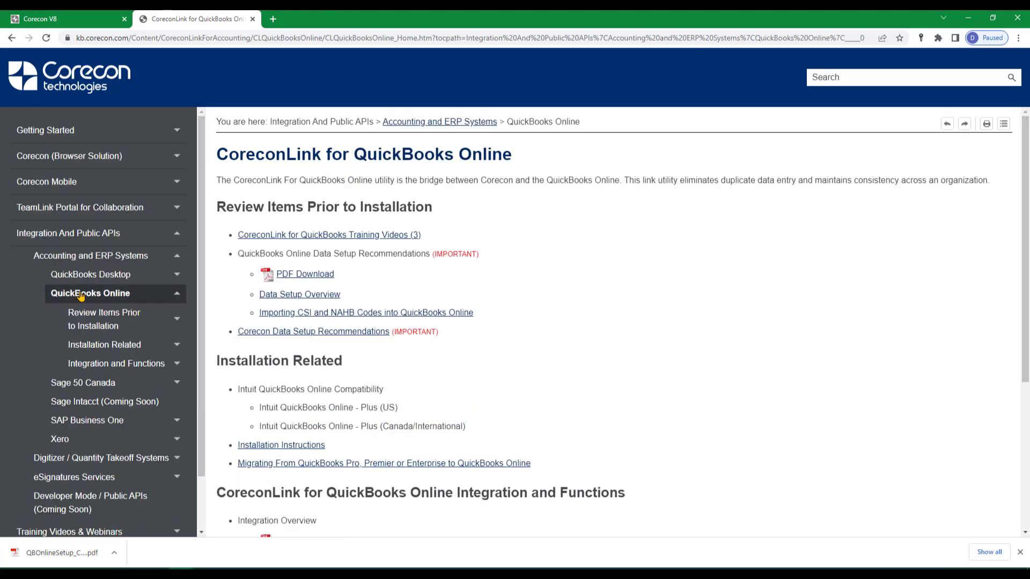